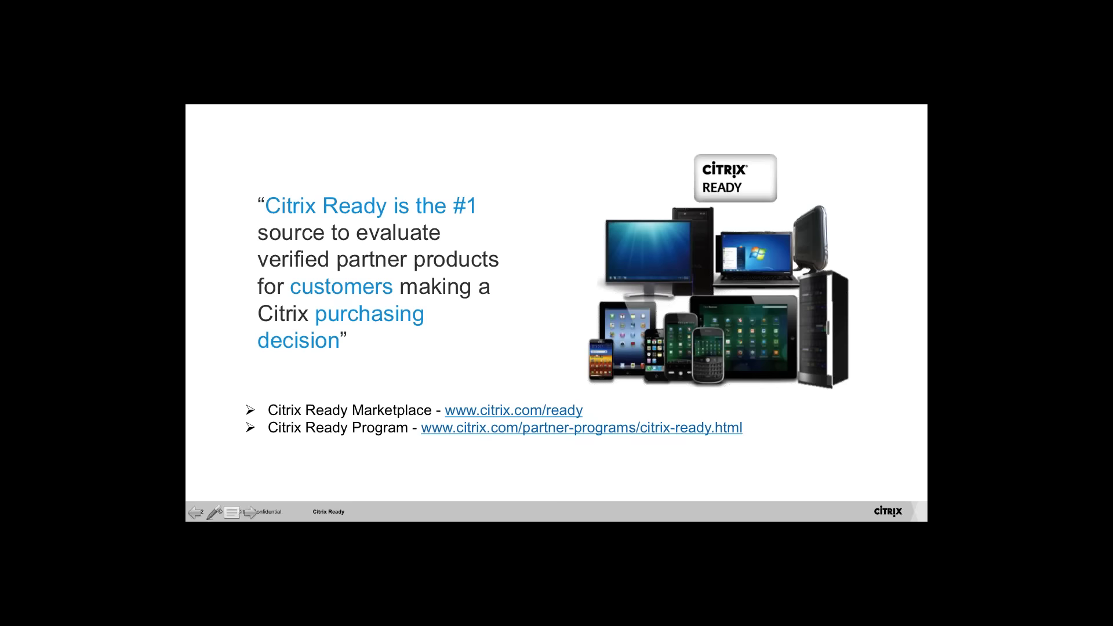
# Advance the slideshow from the Citrix Ready quote slide to the 'ExtraHop Overview' slide
pyautogui.press('Right')
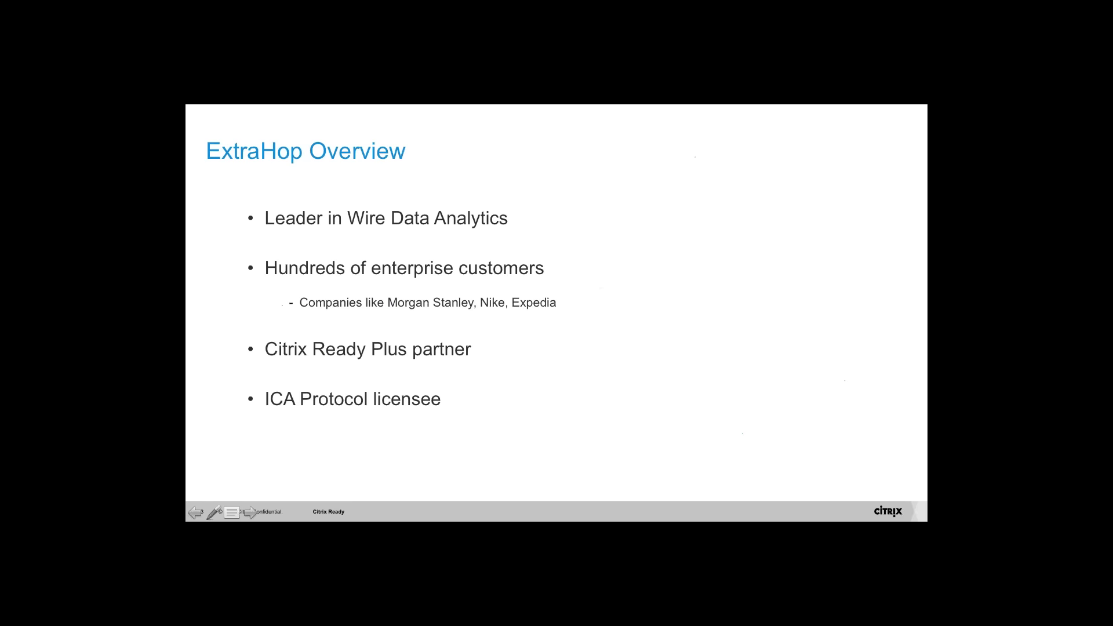
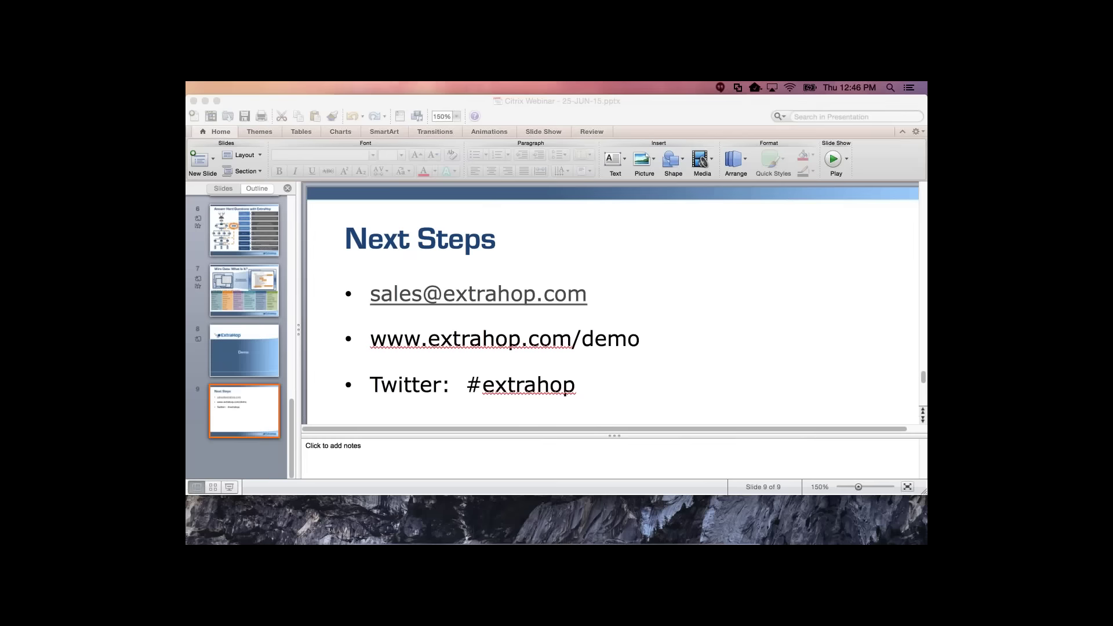
# Leave the PowerPoint Next Steps slide for the Citrix Launch Detail dashboard in Chrome
pyautogui.moveTo(565, 525)
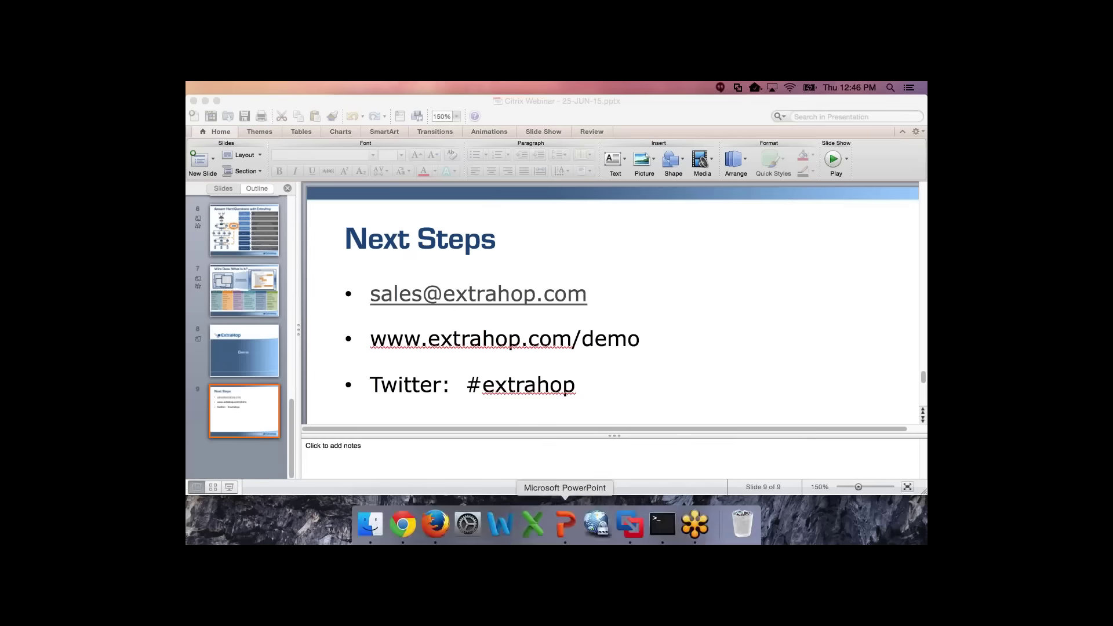
pyautogui.click(402, 524)
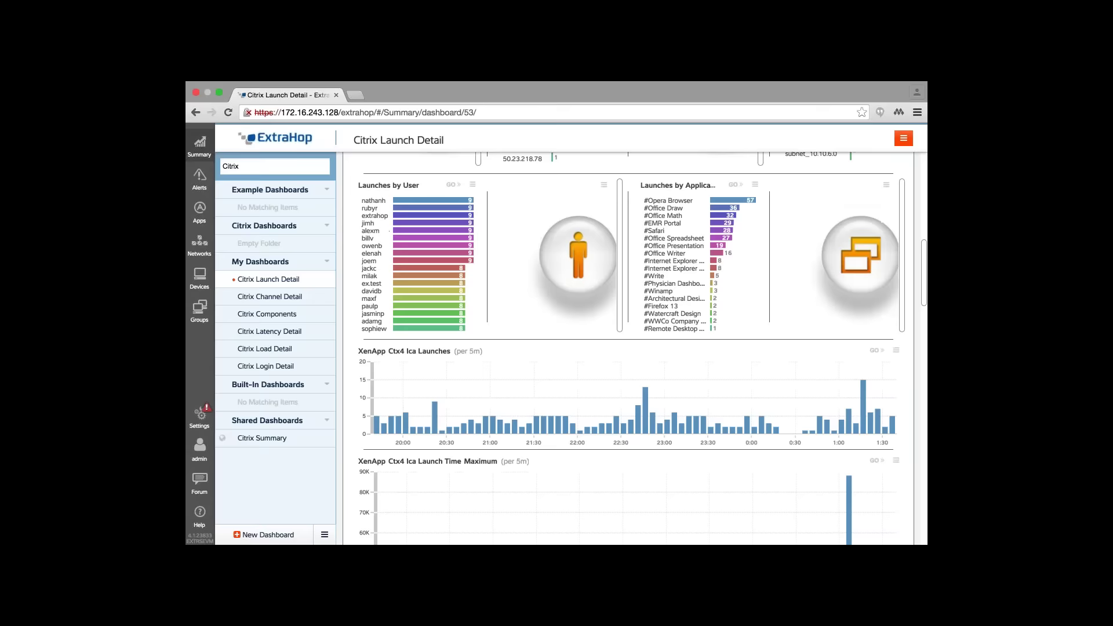
pyautogui.scroll(3, 628, 348)
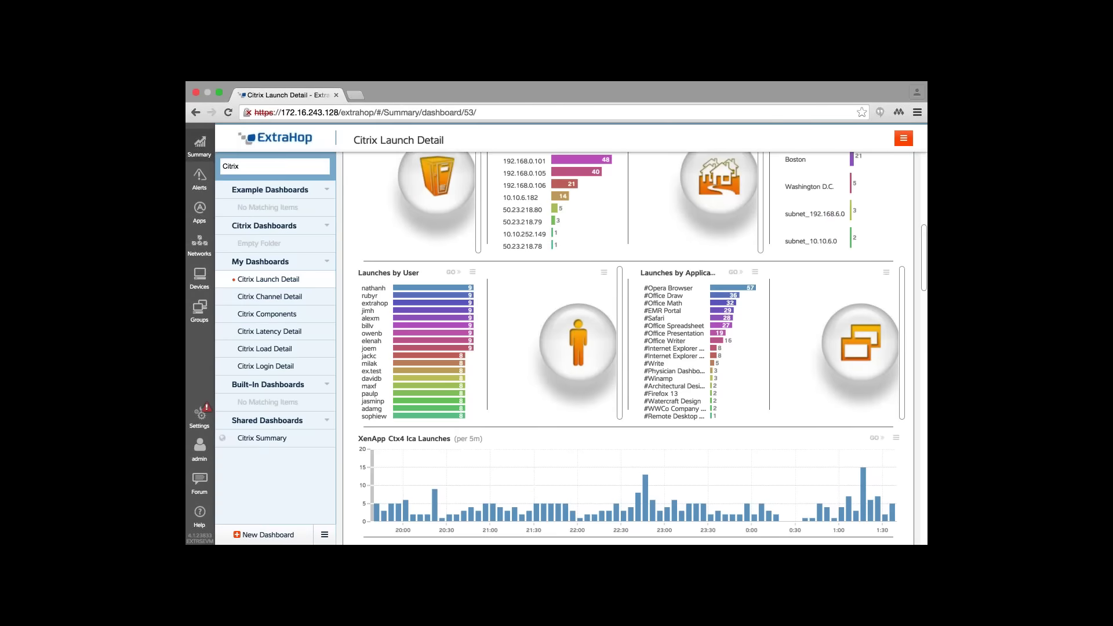
pyautogui.scroll(6, 628, 348)
pyautogui.scroll(8, 629, 348)
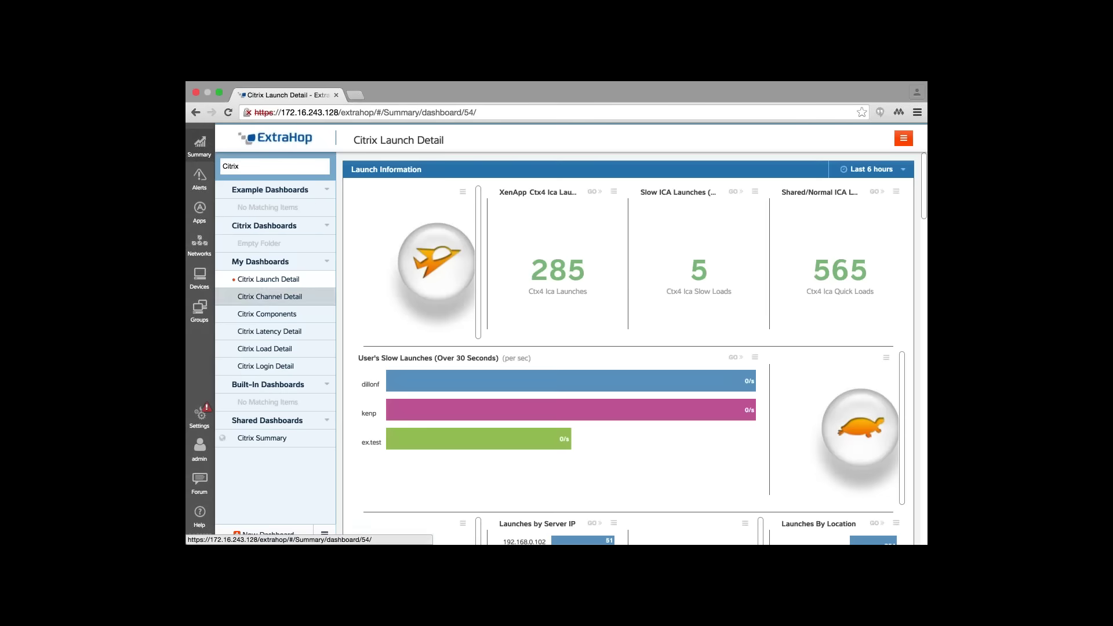
# Open the Citrix Channel Detail dashboard from My Dashboards to view ICA channel utilization
pyautogui.click(270, 296)
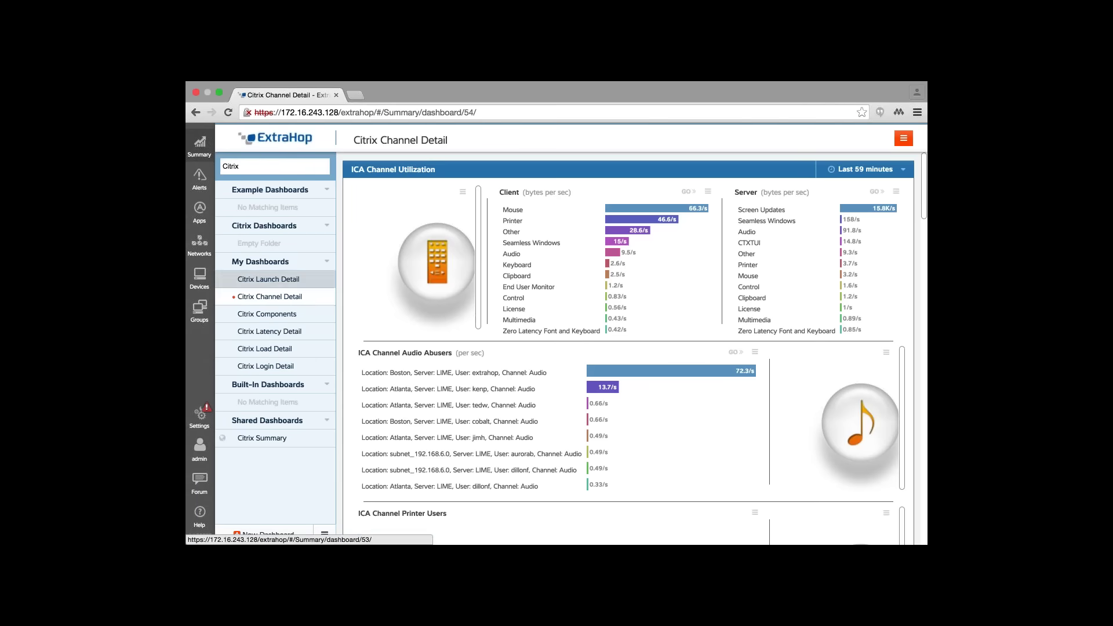
# Return to Citrix Launch Detail, showing 285 launches, 5 slow and 565 quick loads
pyautogui.click(269, 279)
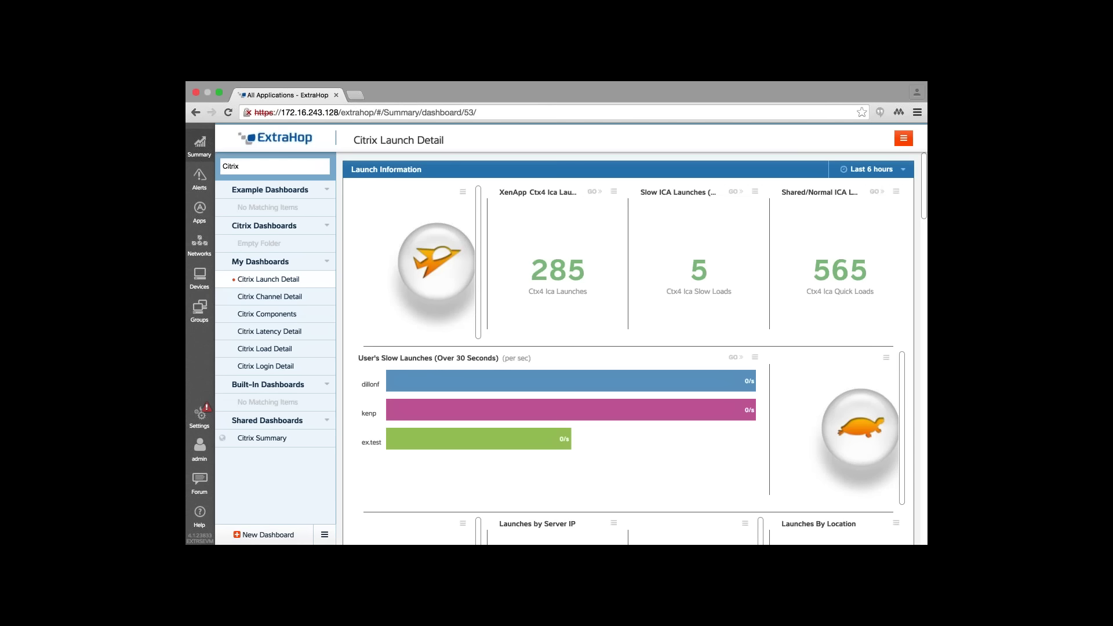
pyautogui.scroll(-1, 628, 347)
pyautogui.scroll(-1, 627, 348)
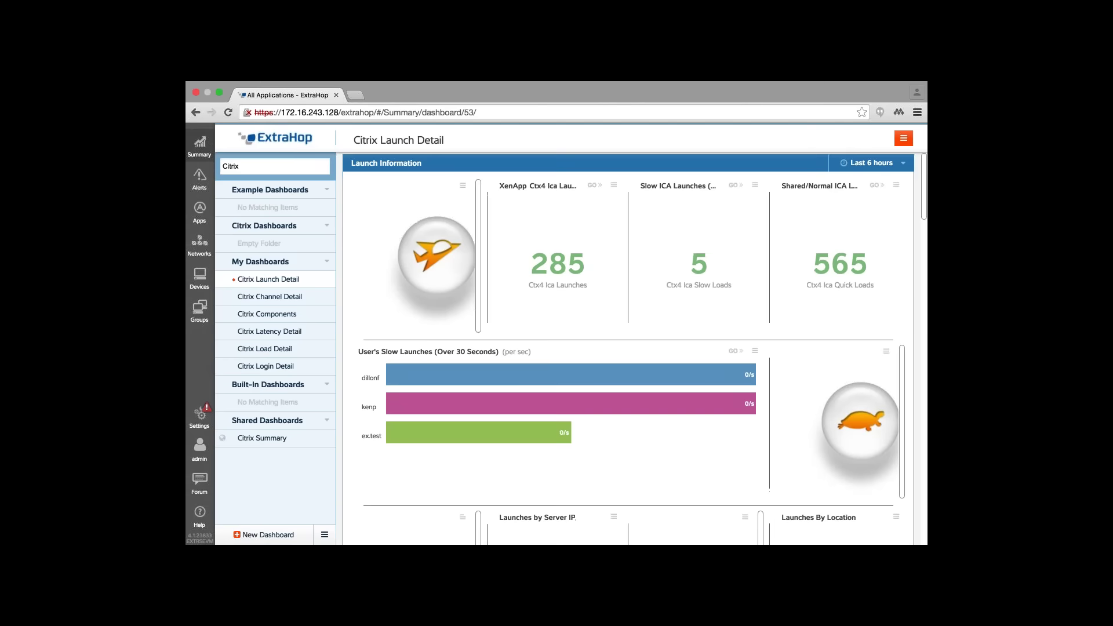
pyautogui.scroll(-5, 635, 348)
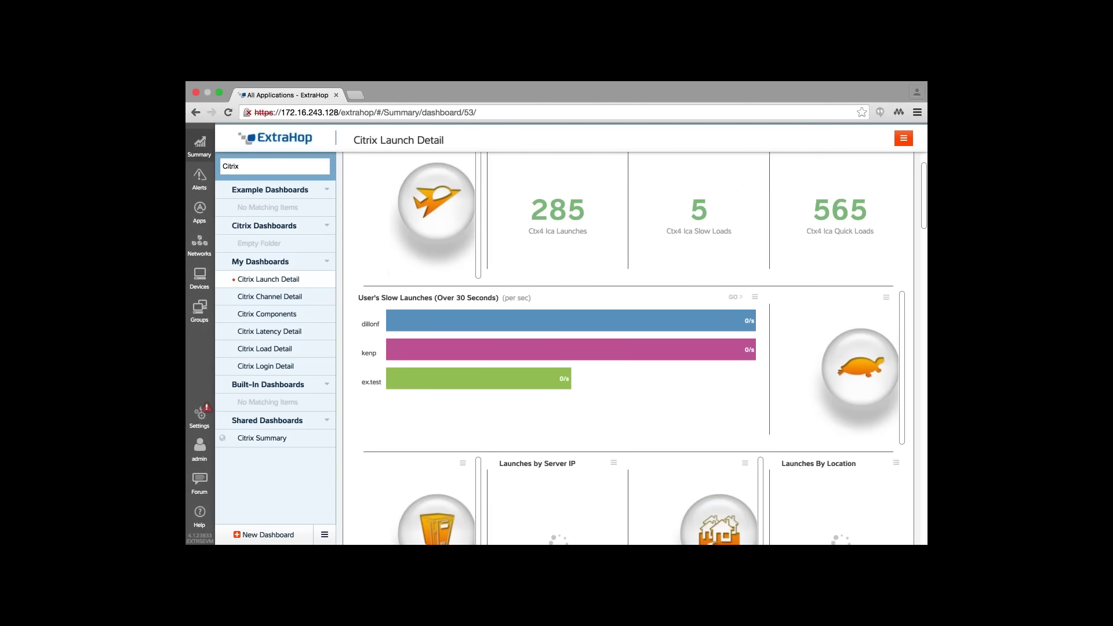
pyautogui.scroll(-1, 642, 347)
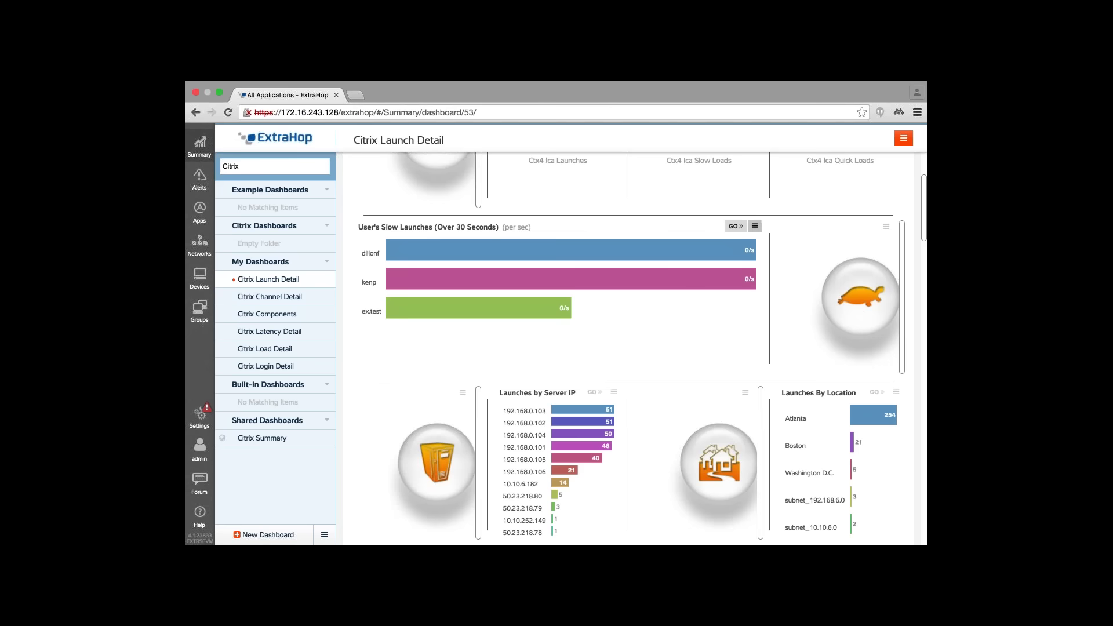
# Turn off 'Show as rate (per second)' on the User's Slow Launches widget and save
pyautogui.click(755, 226)
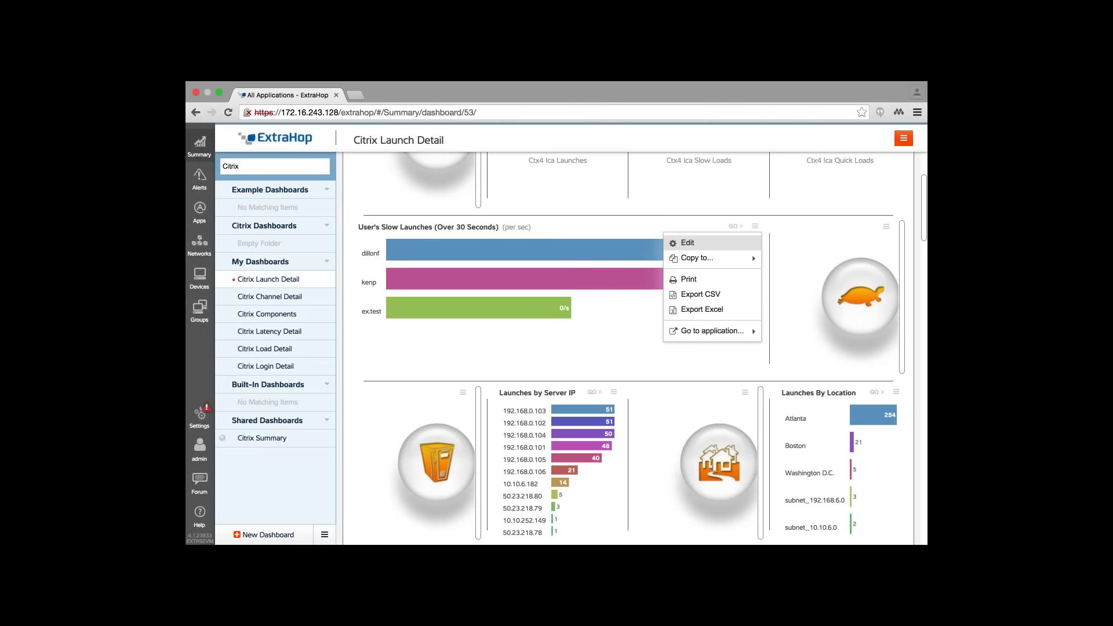
pyautogui.click(687, 242)
pyautogui.click(362, 194)
pyautogui.click(313, 239)
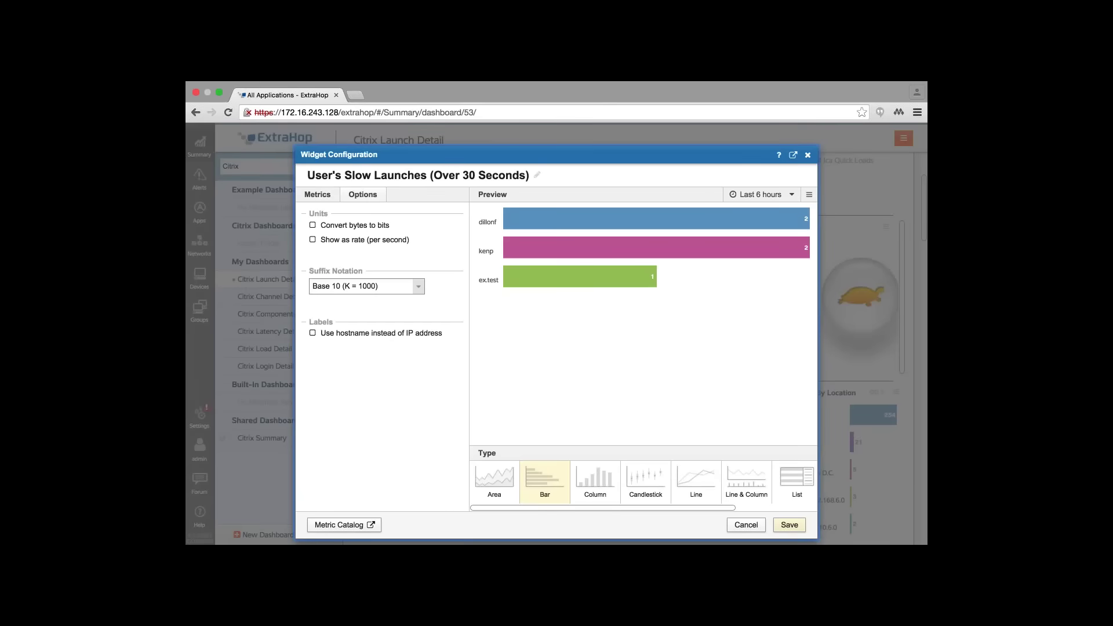
pyautogui.press('Return')
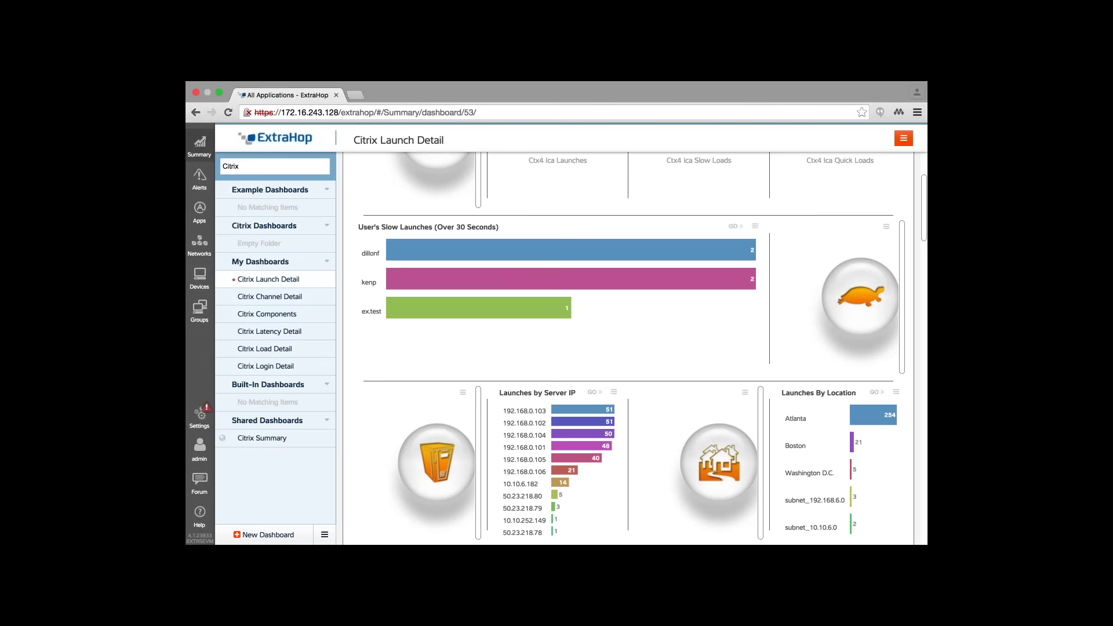
pyautogui.scroll(-3, 638, 348)
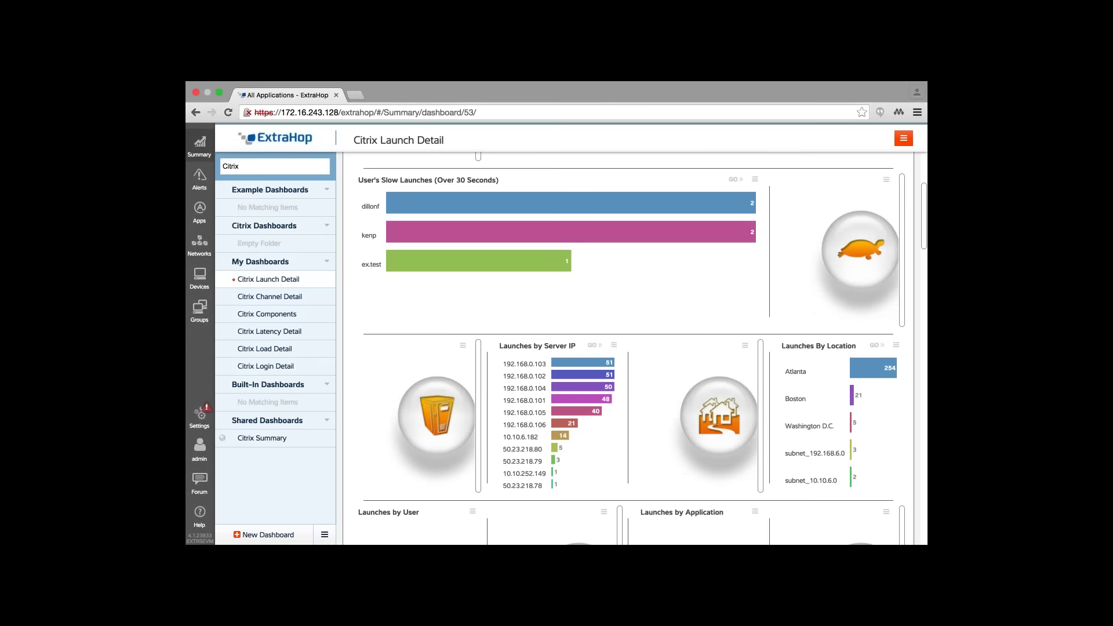
pyautogui.scroll(2, 637, 347)
pyautogui.scroll(2, 637, 347)
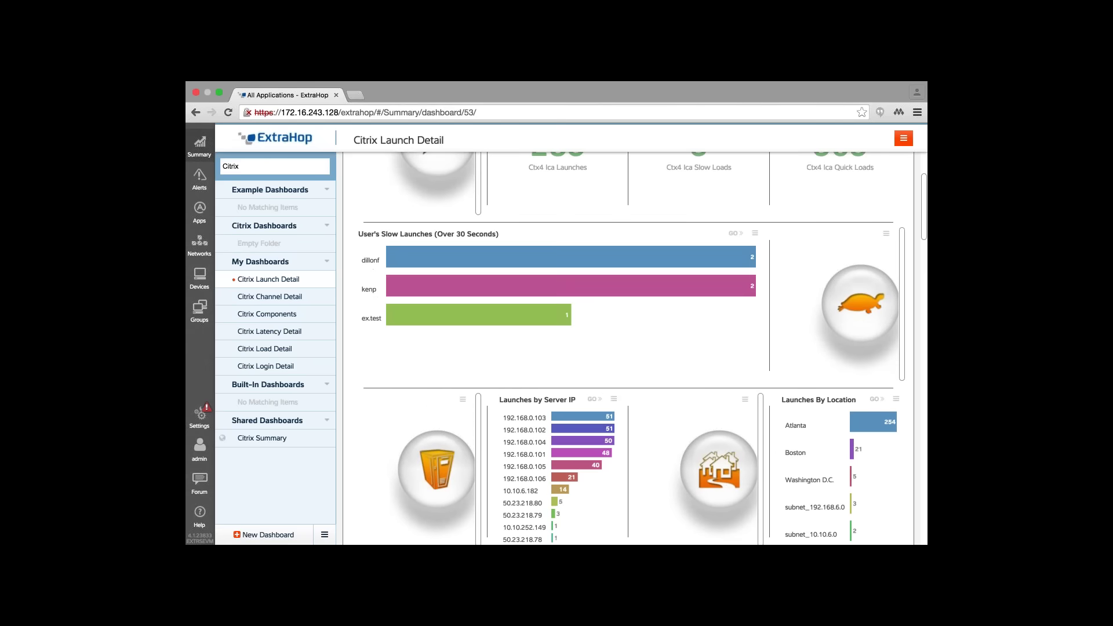
pyautogui.scroll(1, 632, 348)
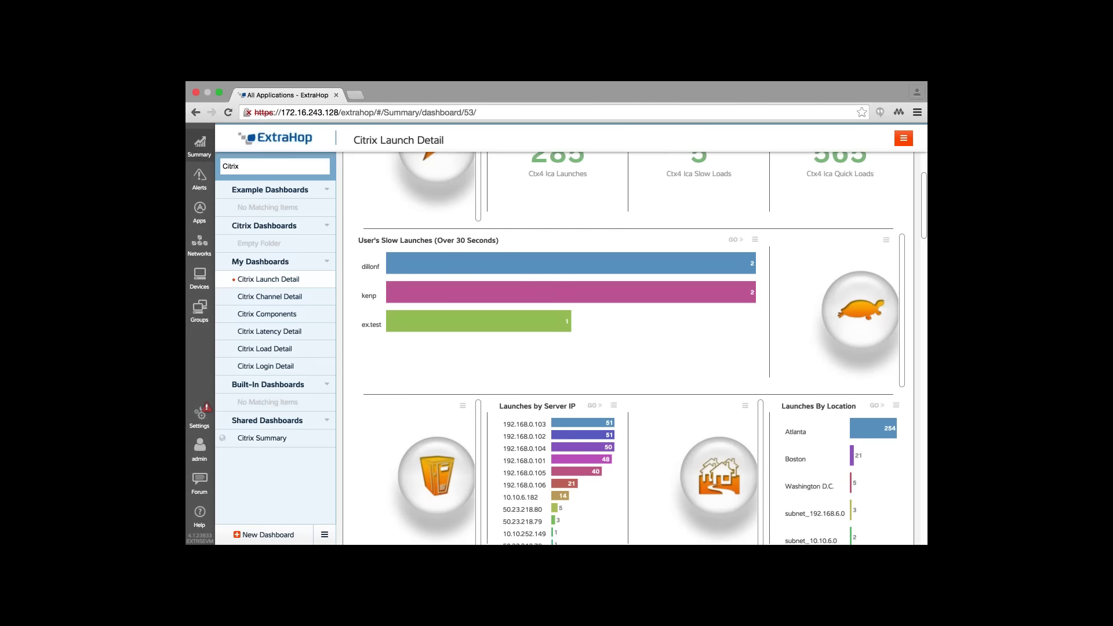
pyautogui.scroll(-2, 638, 348)
pyautogui.scroll(-1, 632, 348)
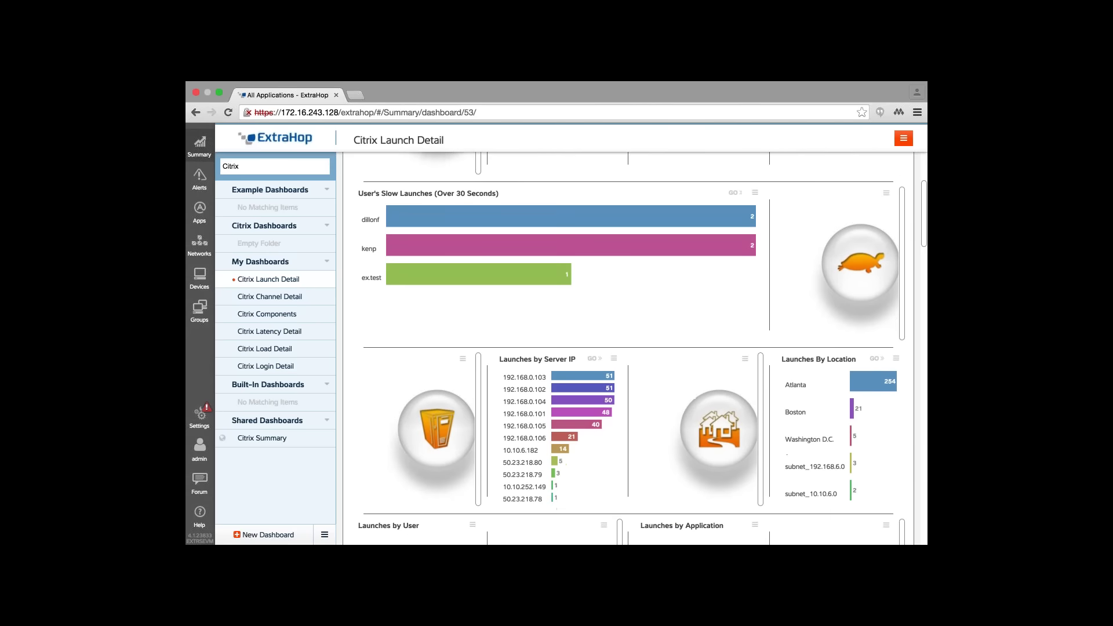
pyautogui.scroll(-2, 631, 347)
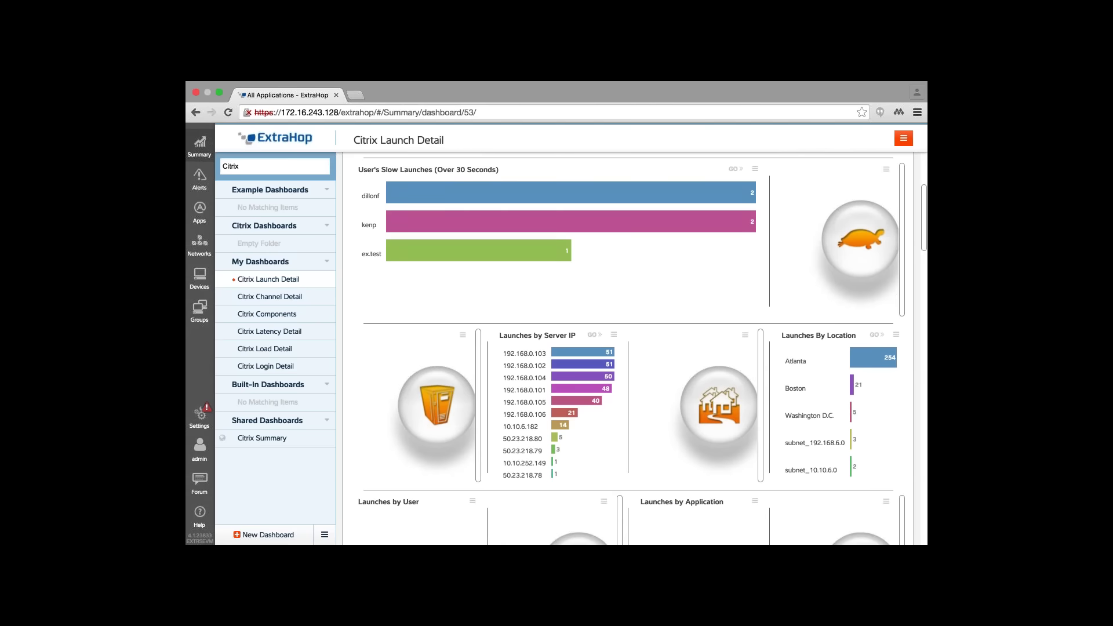
pyautogui.scroll(-8, 637, 347)
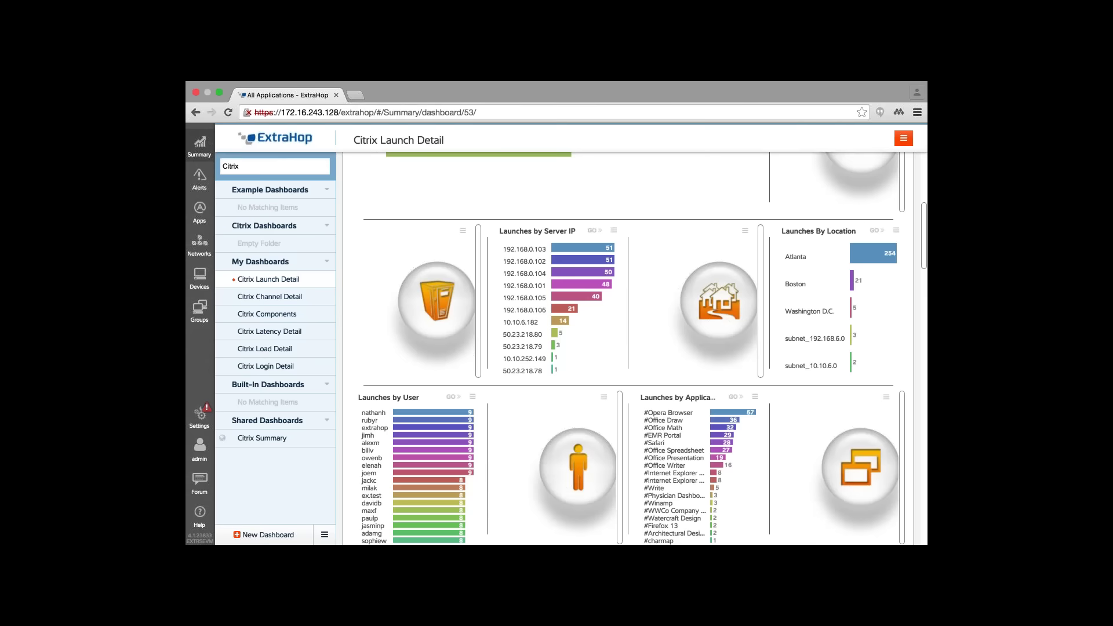
pyautogui.scroll(-1, 631, 348)
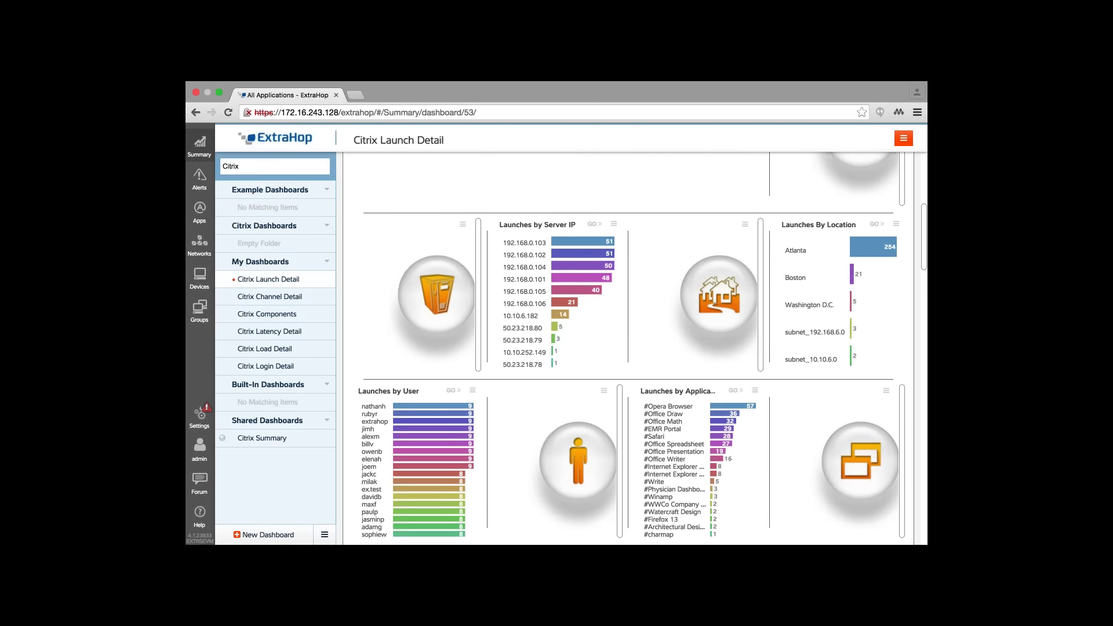
pyautogui.scroll(-2, 631, 348)
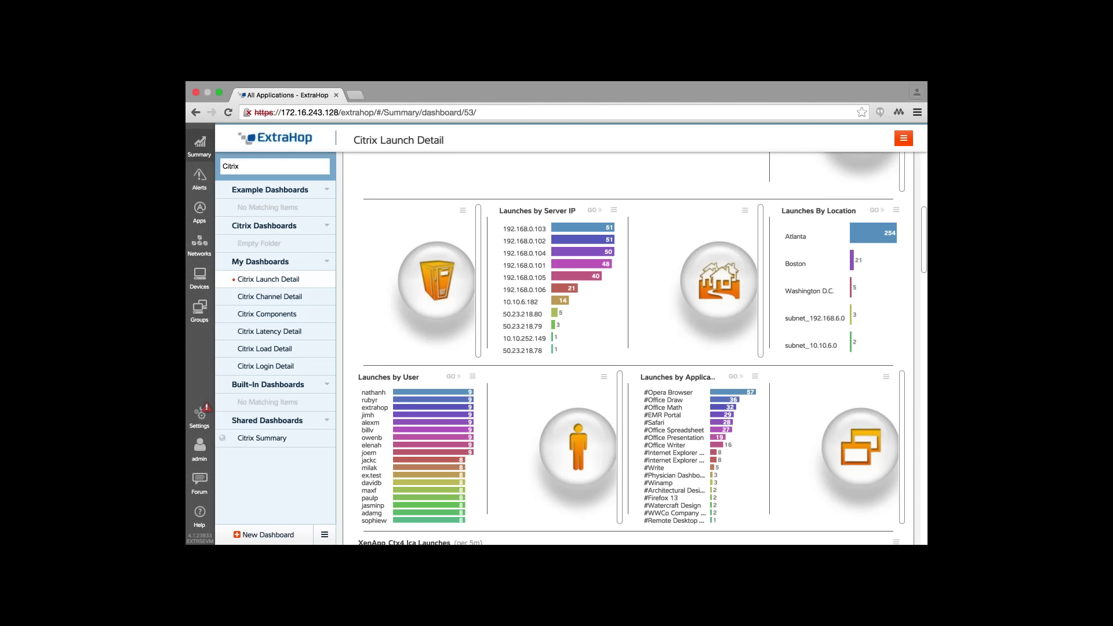
# Review the Launch Detail charts, then switch to Citrix Channel Detail (Mouse at 66.3/s)
pyautogui.scroll(-1, 628, 348)
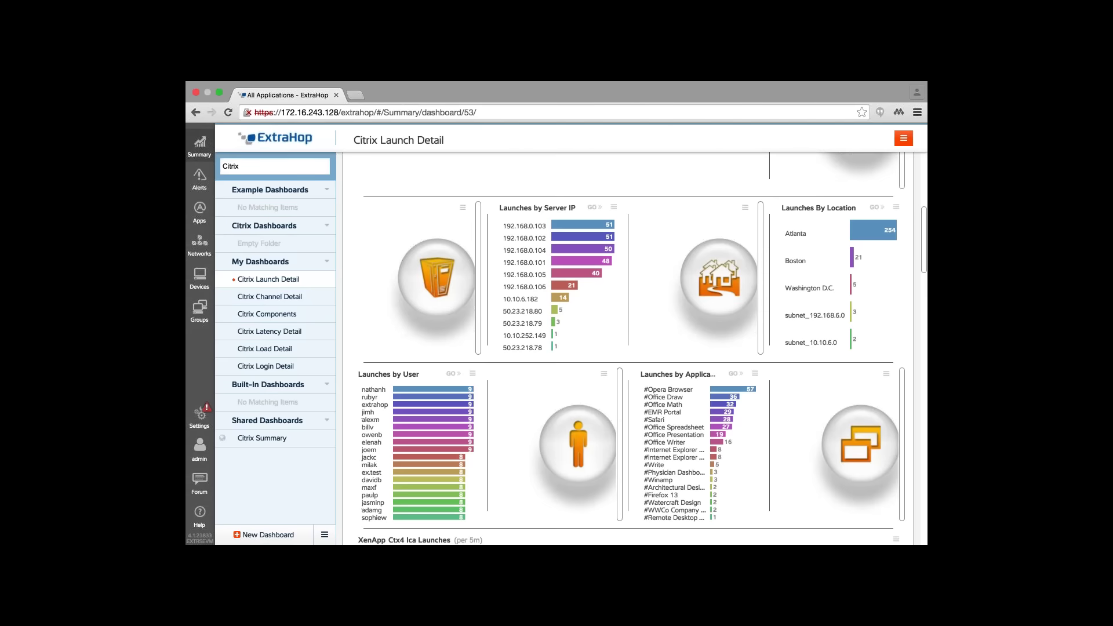
pyautogui.scroll(-2, 629, 347)
pyautogui.scroll(-2, 629, 348)
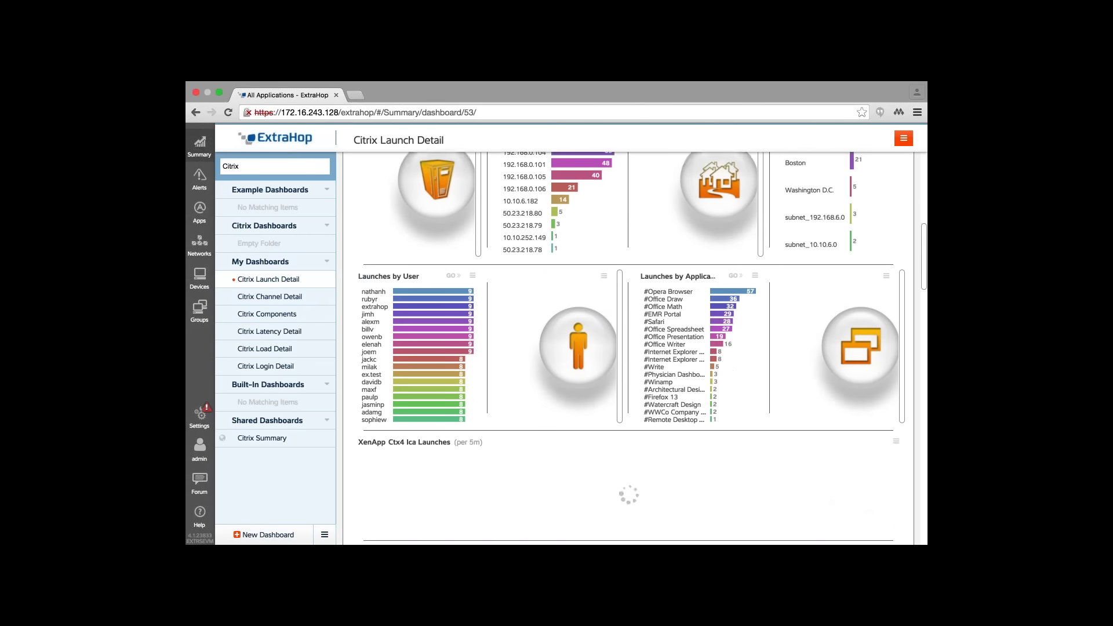
pyautogui.scroll(3, 629, 348)
pyautogui.scroll(-1, 628, 347)
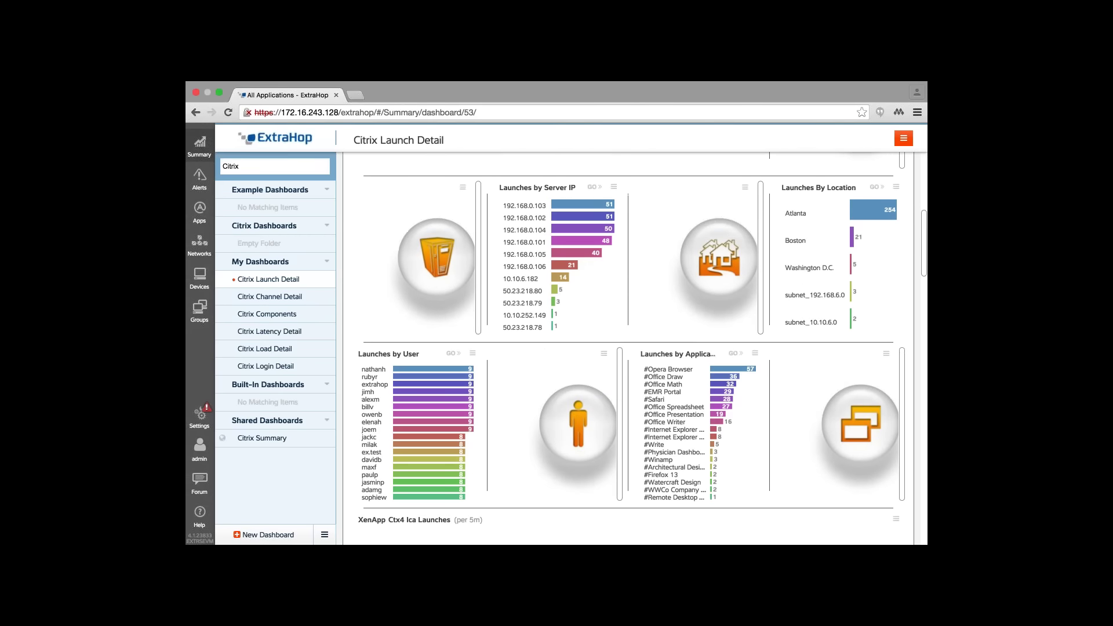
pyautogui.scroll(-1, 628, 348)
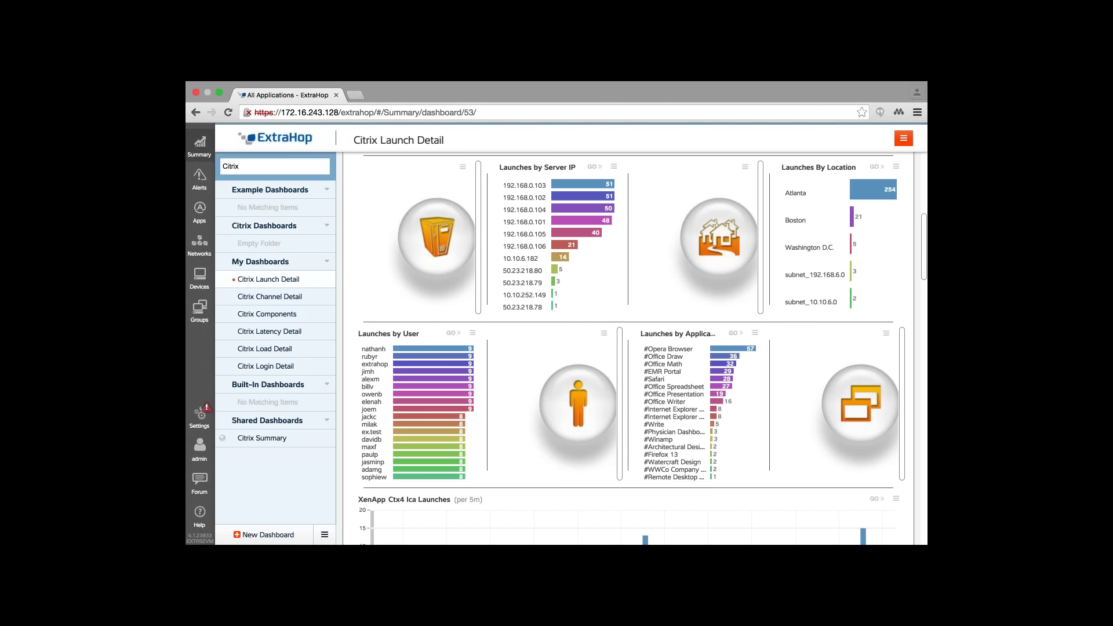
pyautogui.scroll(-2, 629, 347)
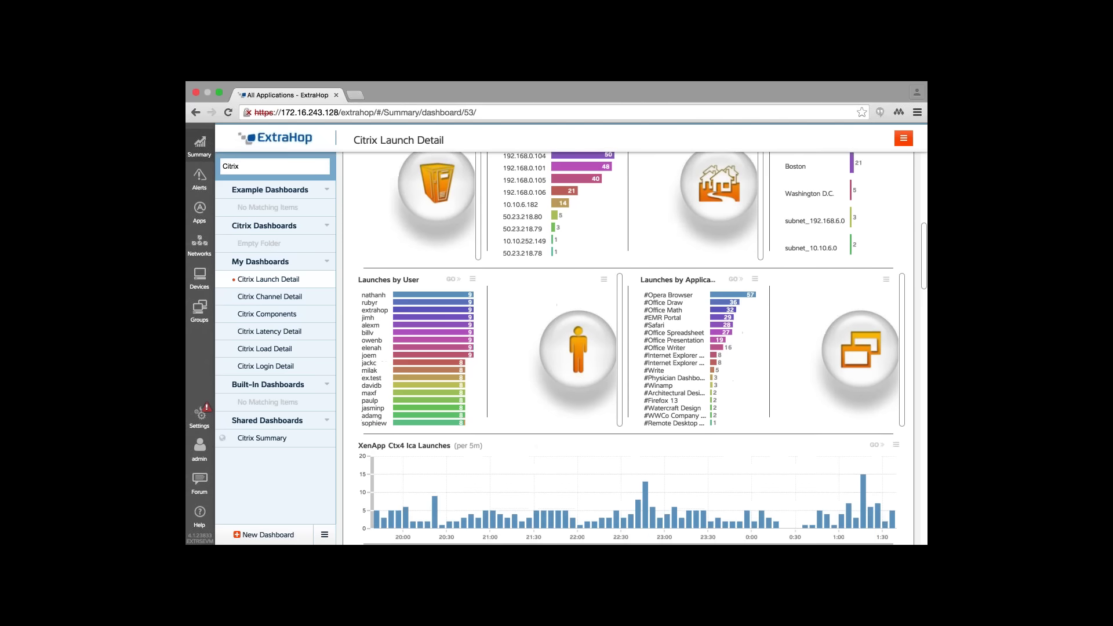
pyautogui.scroll(-1, 628, 348)
pyautogui.scroll(-1, 628, 347)
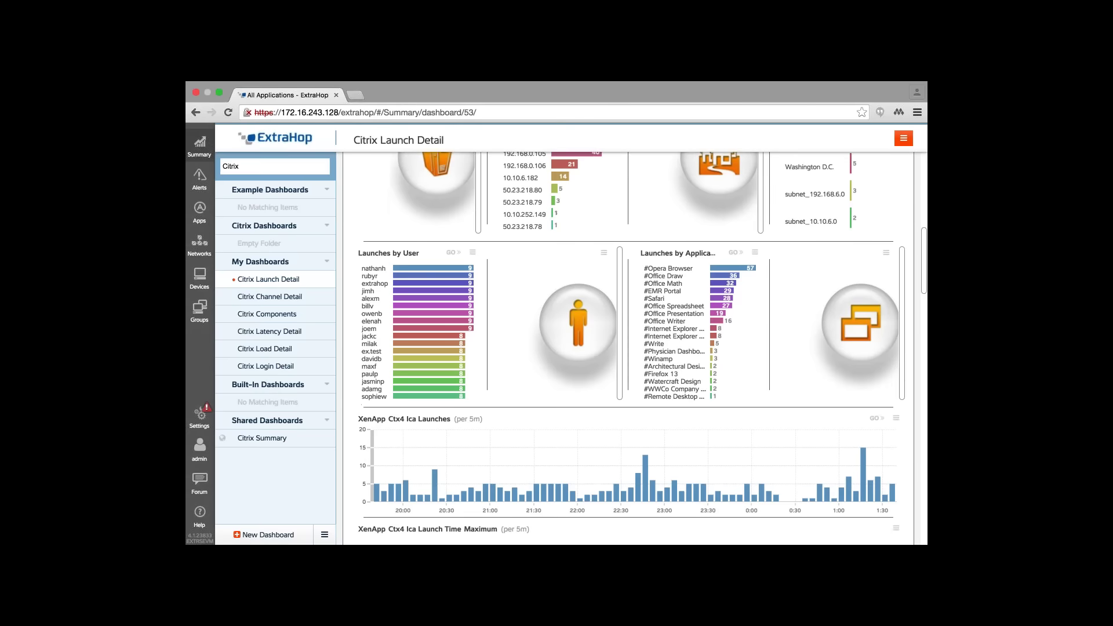
pyautogui.scroll(-1, 629, 348)
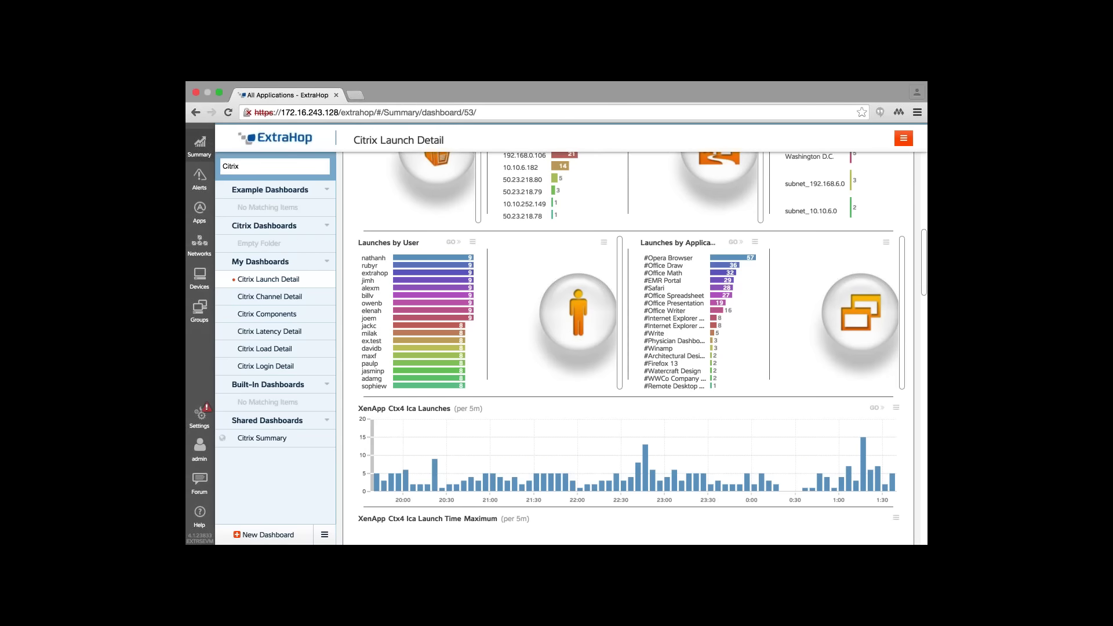
pyautogui.scroll(-1, 629, 348)
pyautogui.scroll(-3, 629, 347)
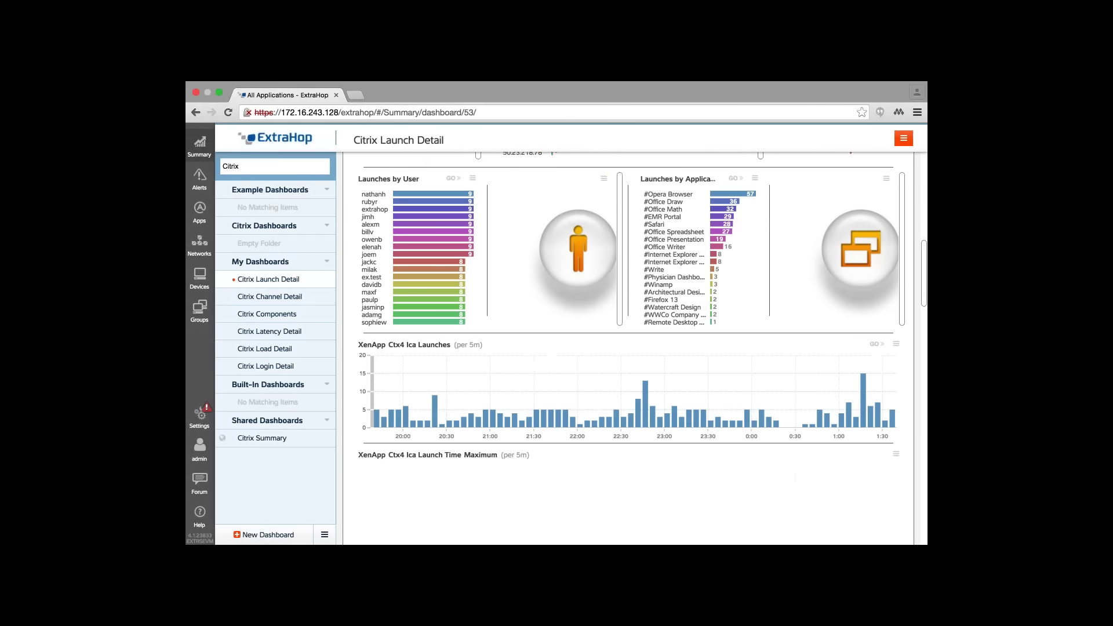
pyautogui.scroll(-1, 629, 348)
pyautogui.scroll(3, 629, 348)
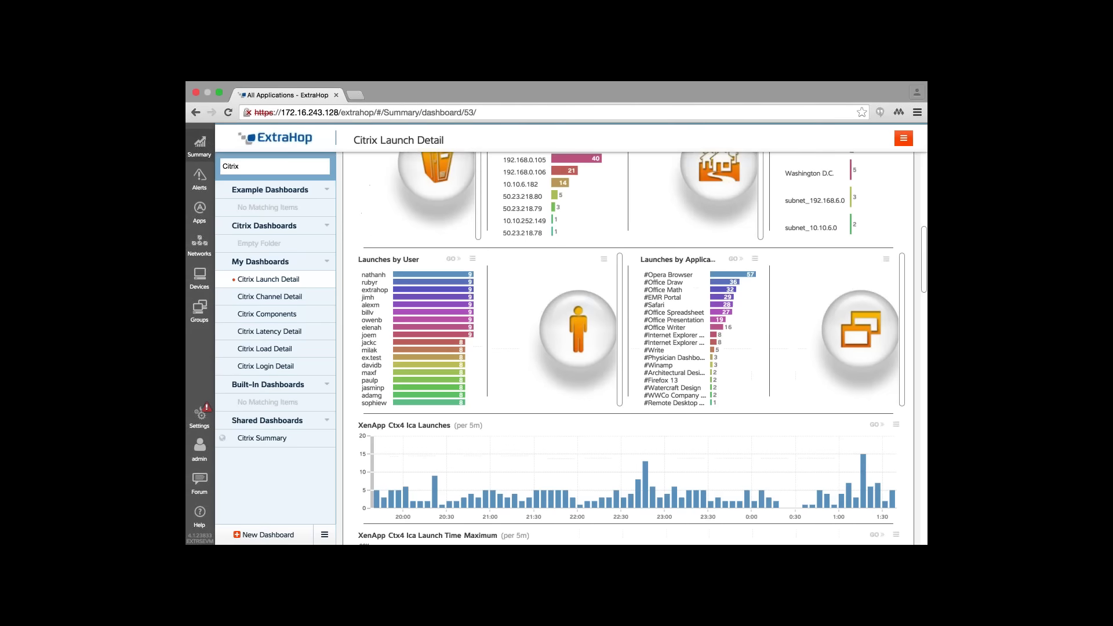
pyautogui.scroll(-8, 628, 348)
pyautogui.scroll(-1, 629, 325)
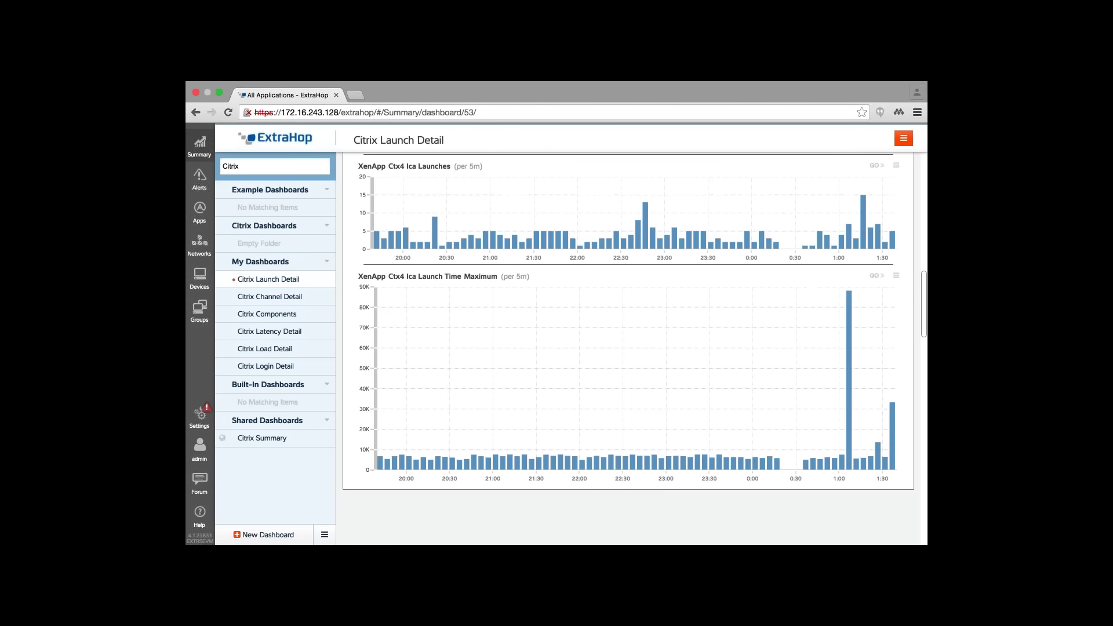
pyautogui.scroll(-1, 629, 324)
pyautogui.scroll(4, 629, 348)
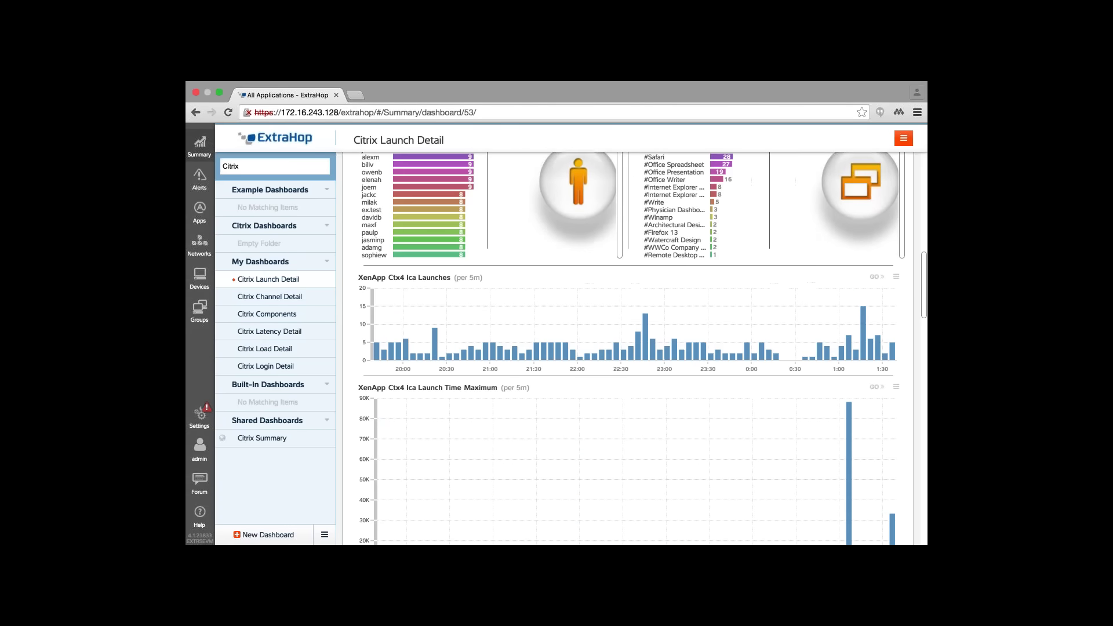
pyautogui.click(269, 296)
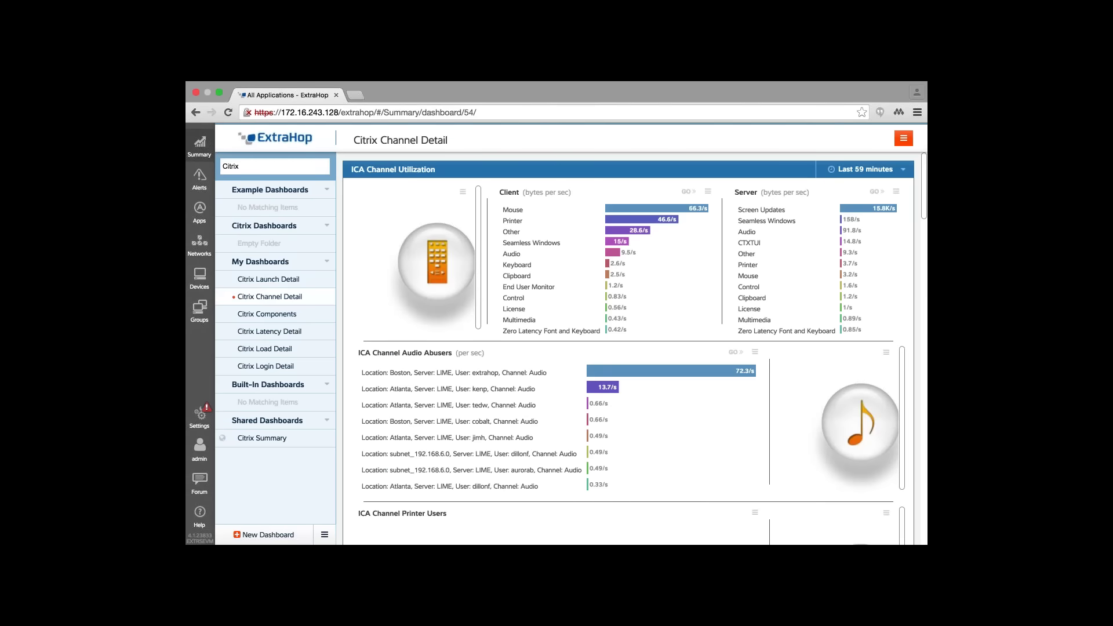
pyautogui.scroll(-3, 629, 348)
pyautogui.scroll(3, 629, 348)
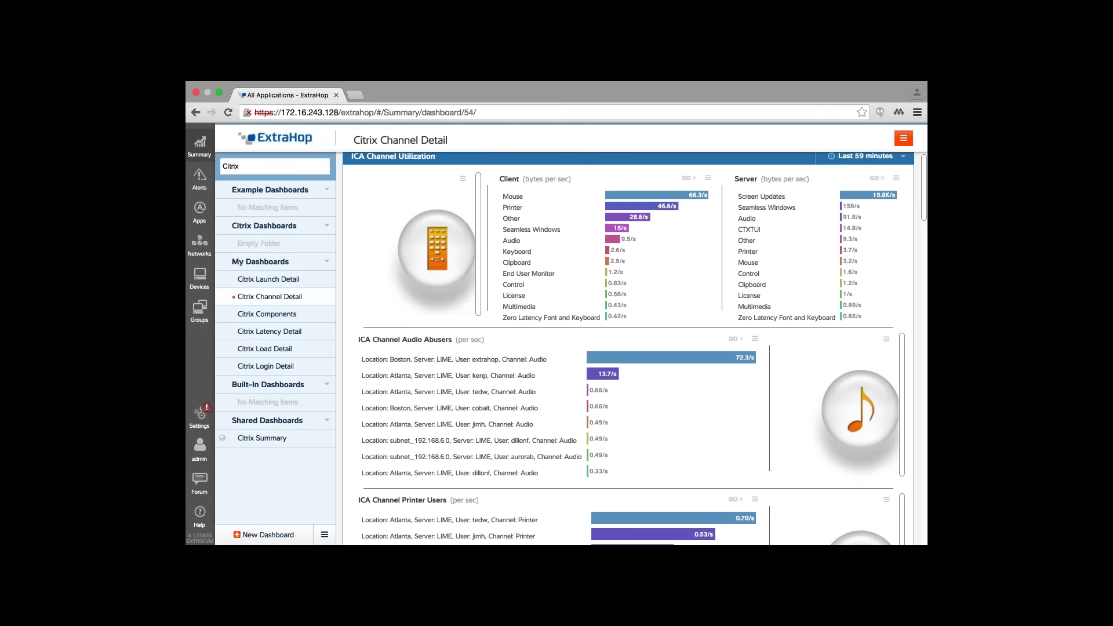
pyautogui.scroll(-1, 629, 348)
pyautogui.scroll(-1, 629, 348)
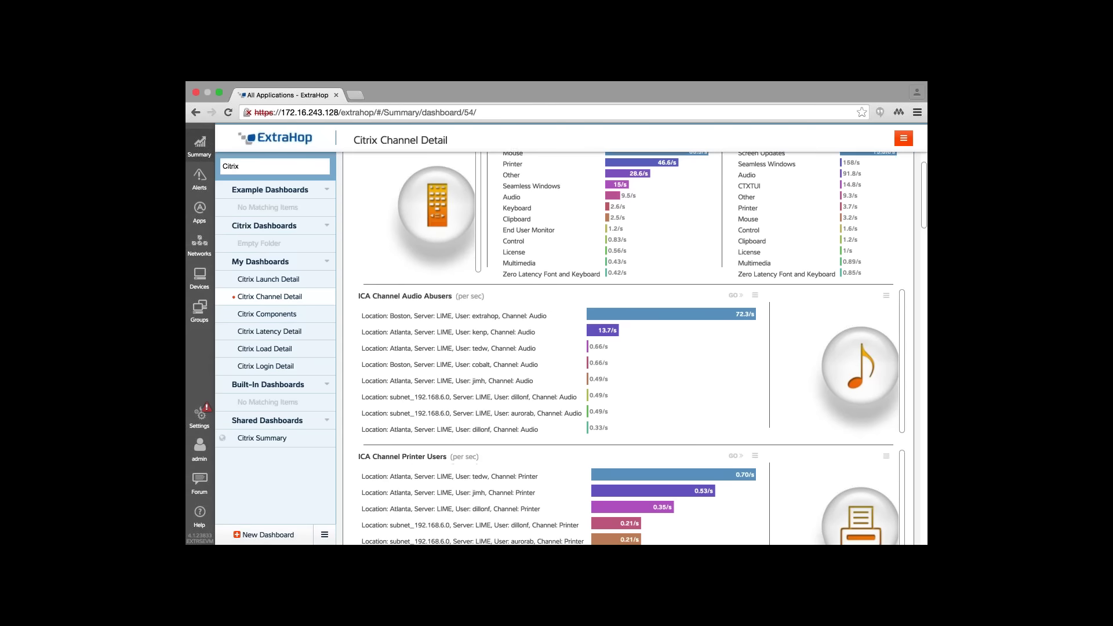
pyautogui.scroll(-1, 628, 348)
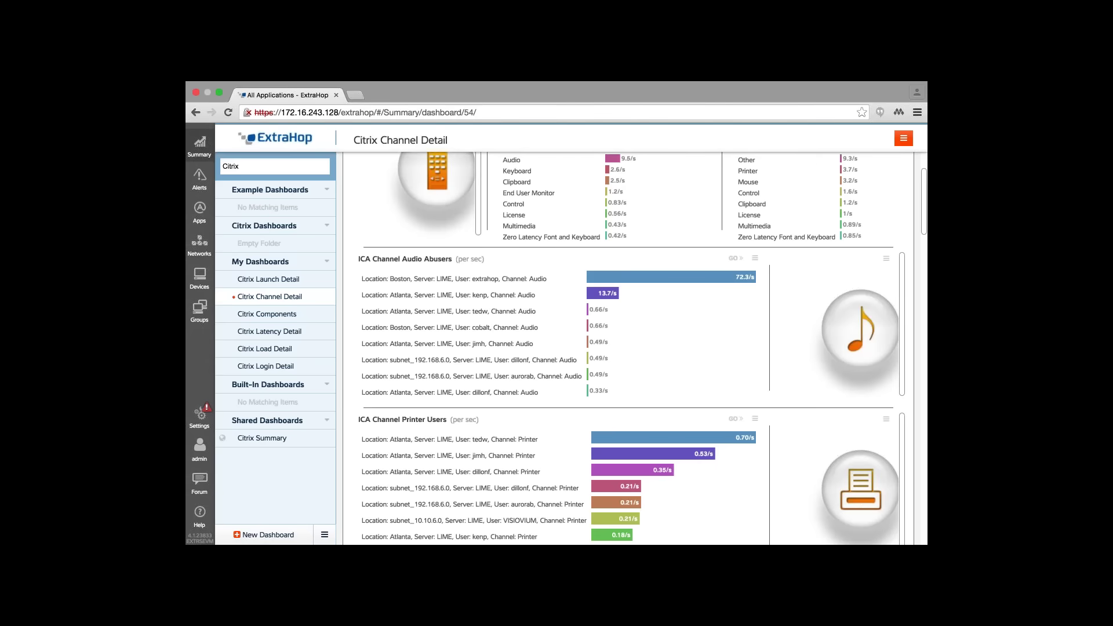
pyautogui.scroll(3, 629, 347)
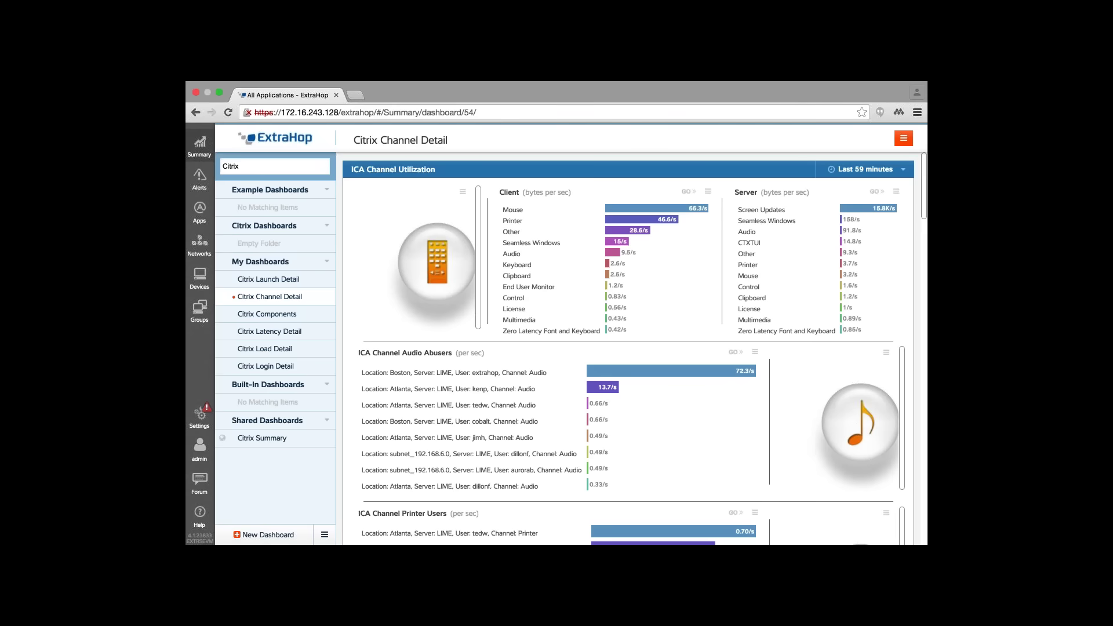
pyautogui.scroll(-1, 628, 350)
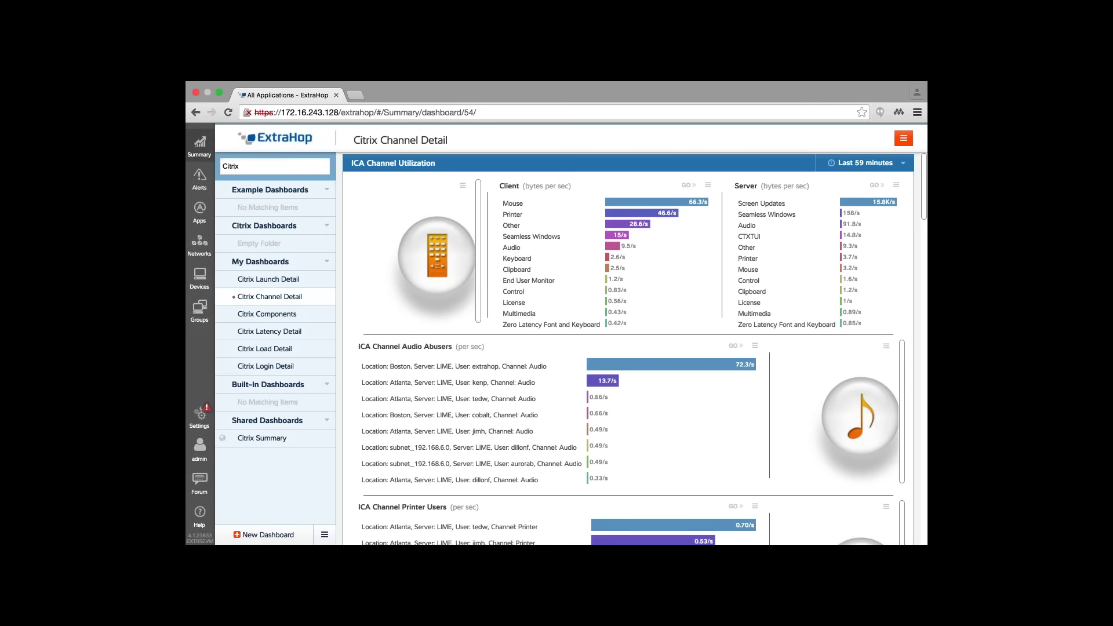
pyautogui.scroll(-1, 628, 349)
pyautogui.scroll(-2, 628, 350)
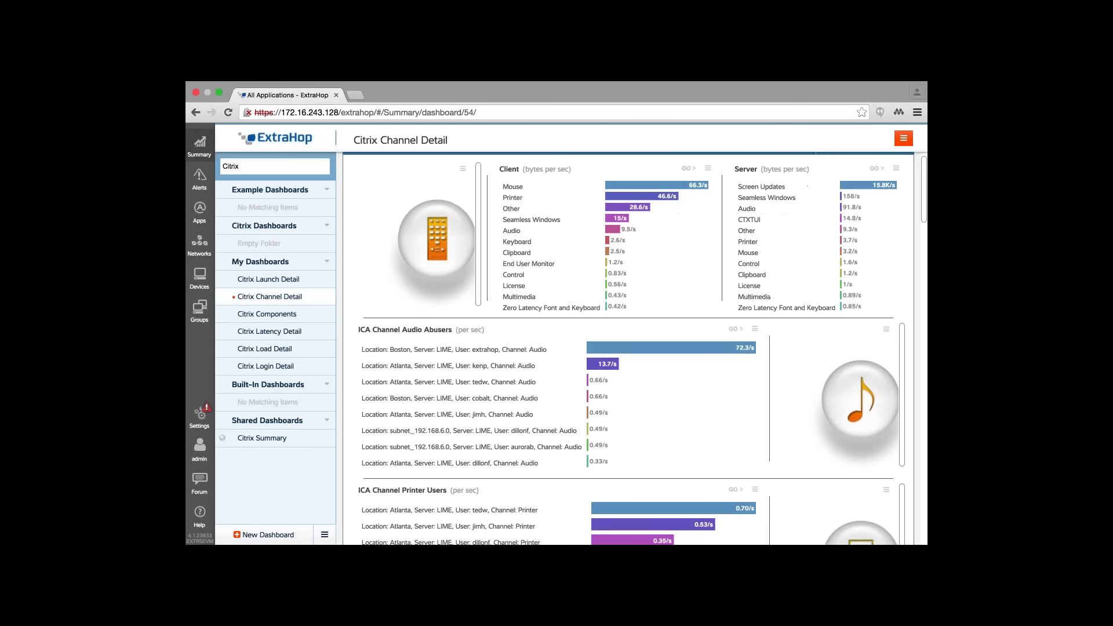
pyautogui.scroll(-3, 629, 350)
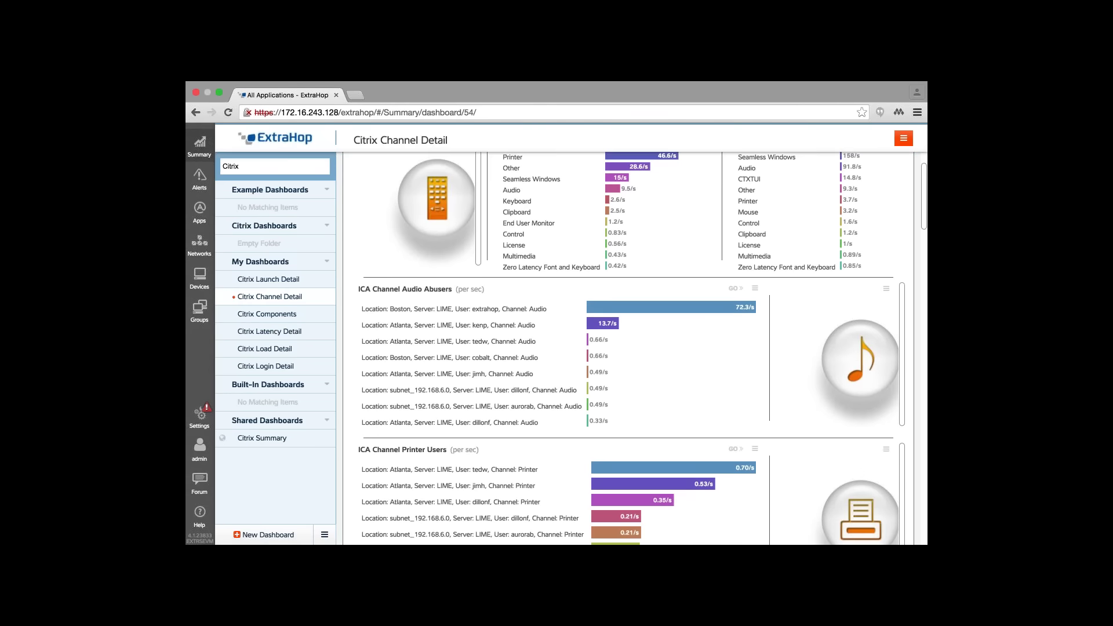
pyautogui.scroll(-3, 628, 350)
pyautogui.scroll(-4, 628, 350)
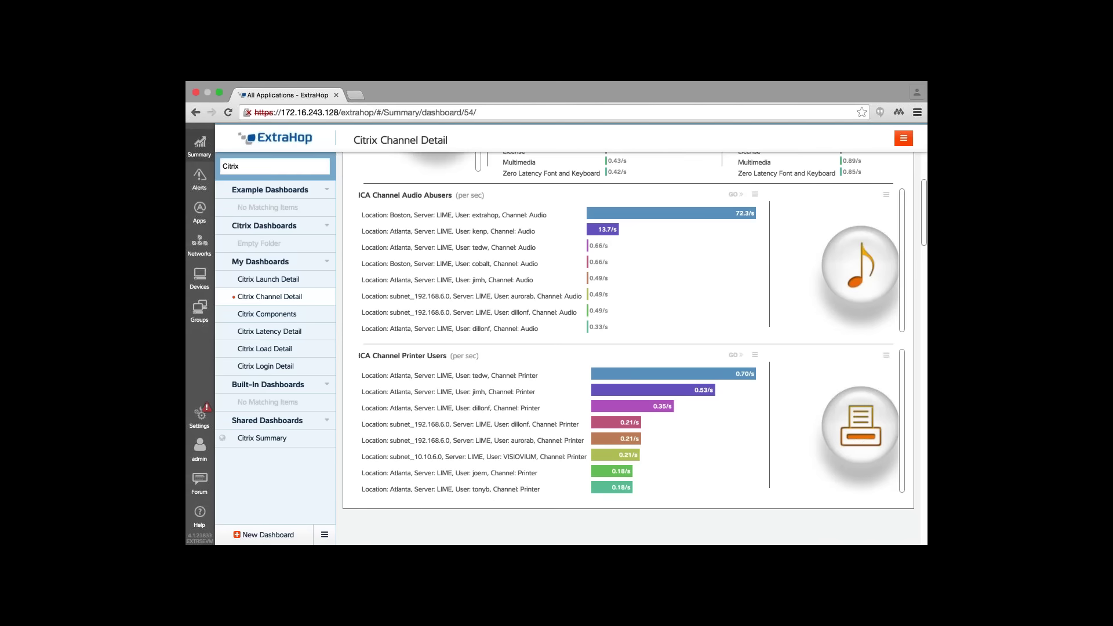
pyautogui.scroll(-1, 445, 423)
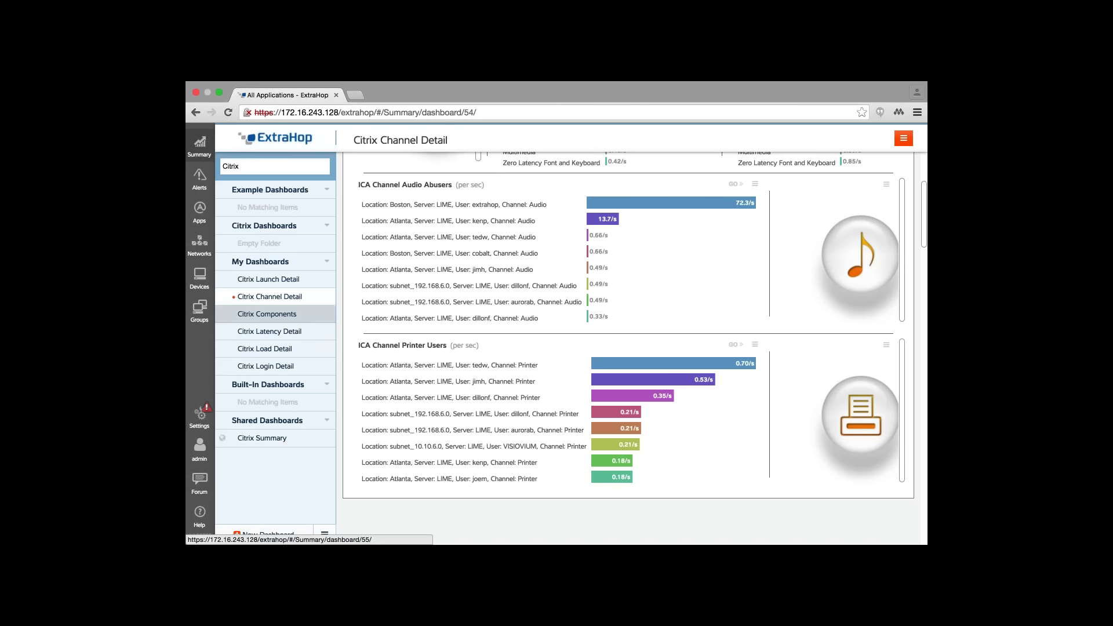
# Open Citrix Components and review its XML Broker, DNS and LDAP panels
pyautogui.click(267, 314)
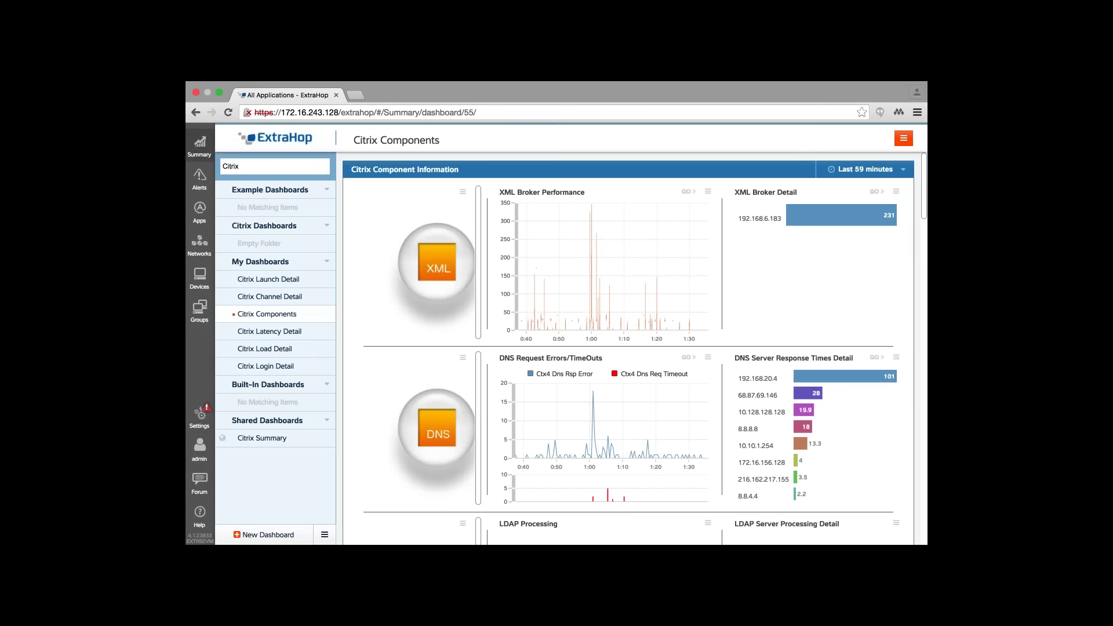
pyautogui.scroll(-1, 629, 348)
pyautogui.scroll(-2, 628, 347)
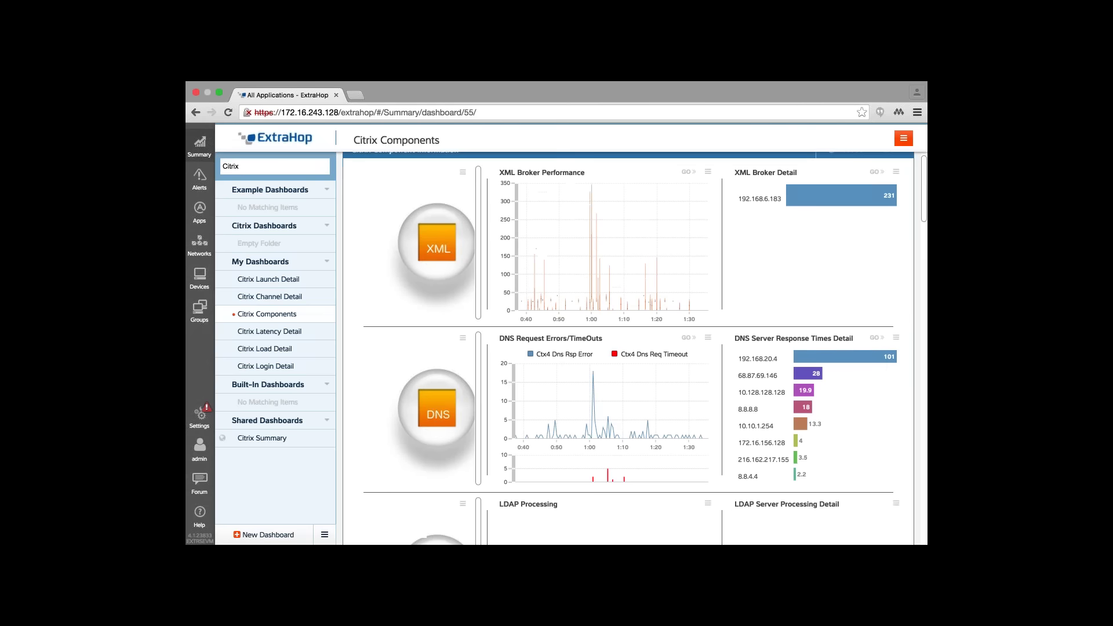
pyautogui.scroll(-3, 628, 348)
pyautogui.scroll(-10, 628, 348)
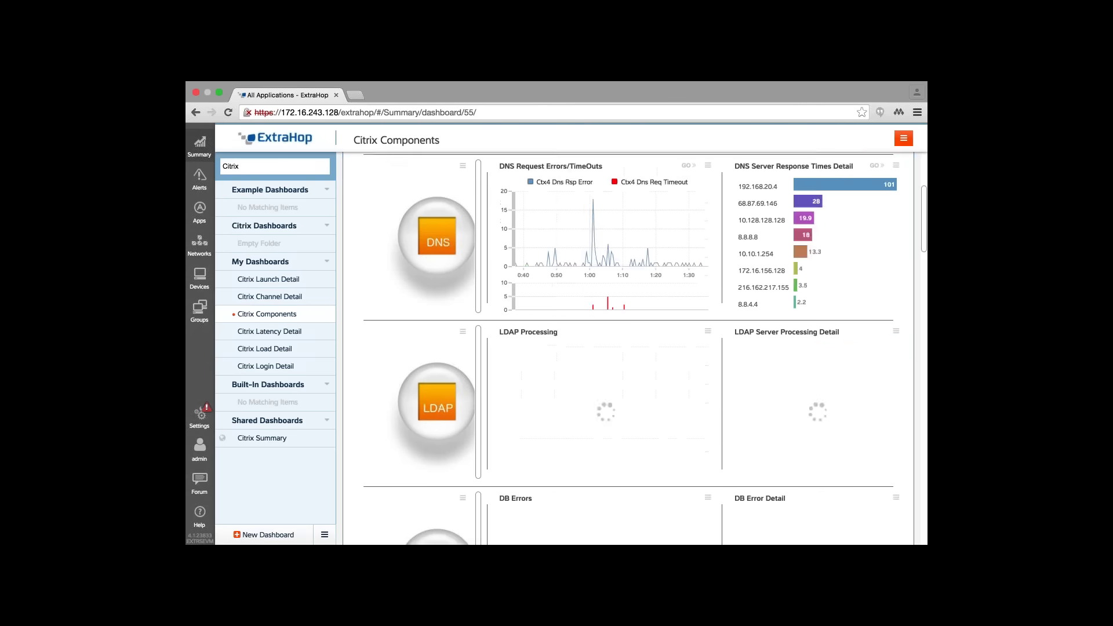
pyautogui.scroll(6, 628, 347)
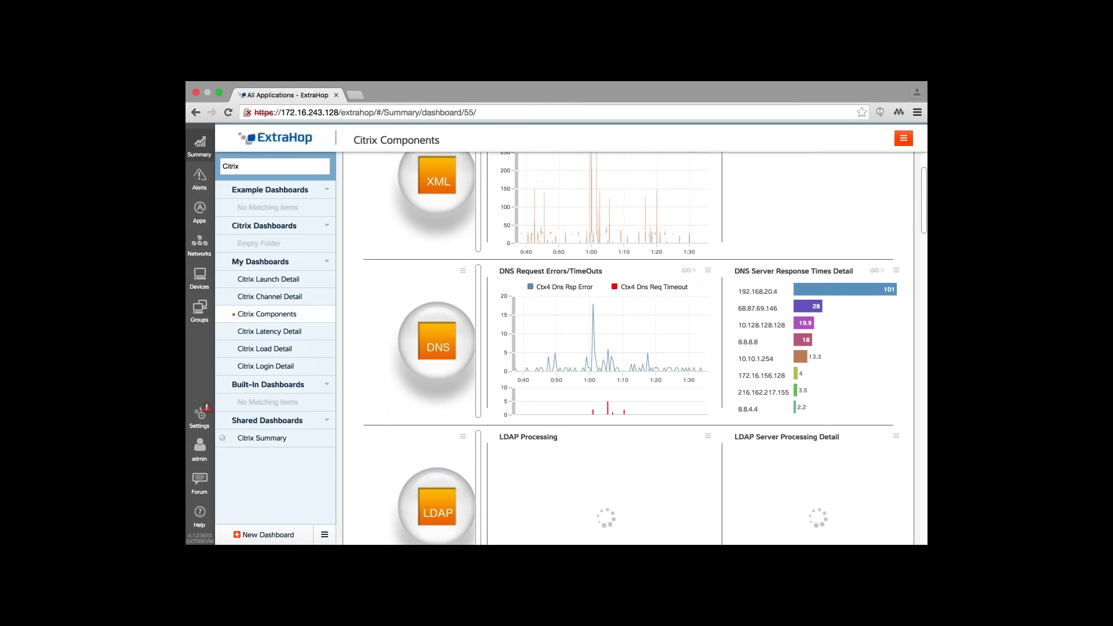
pyautogui.scroll(5, 628, 348)
pyautogui.scroll(-3, 629, 348)
pyautogui.scroll(1, 628, 347)
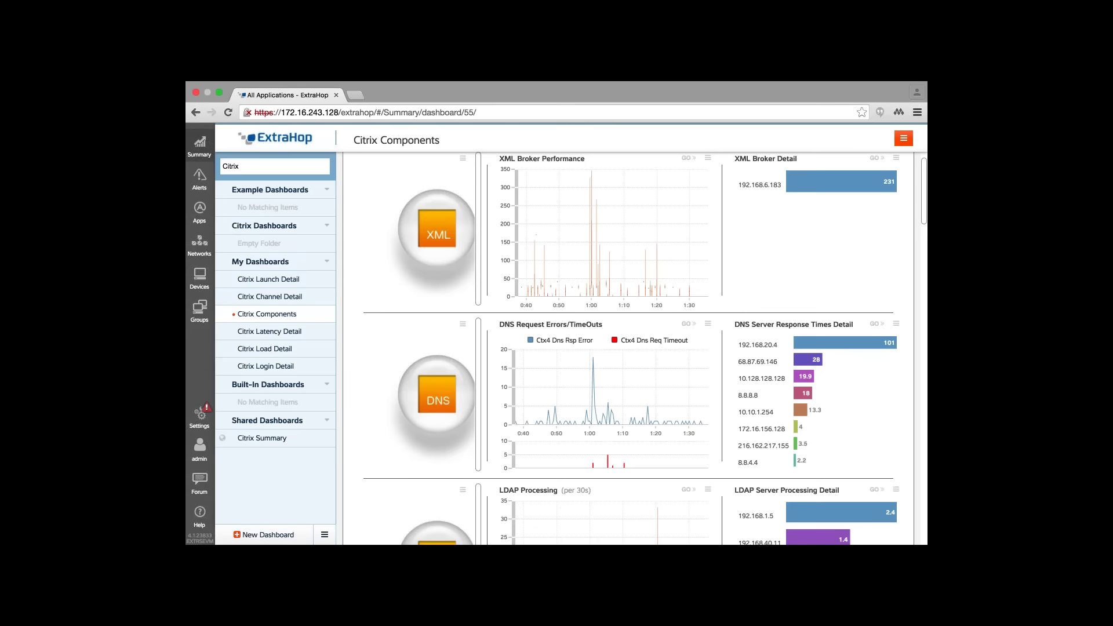
pyautogui.scroll(1, 602, 307)
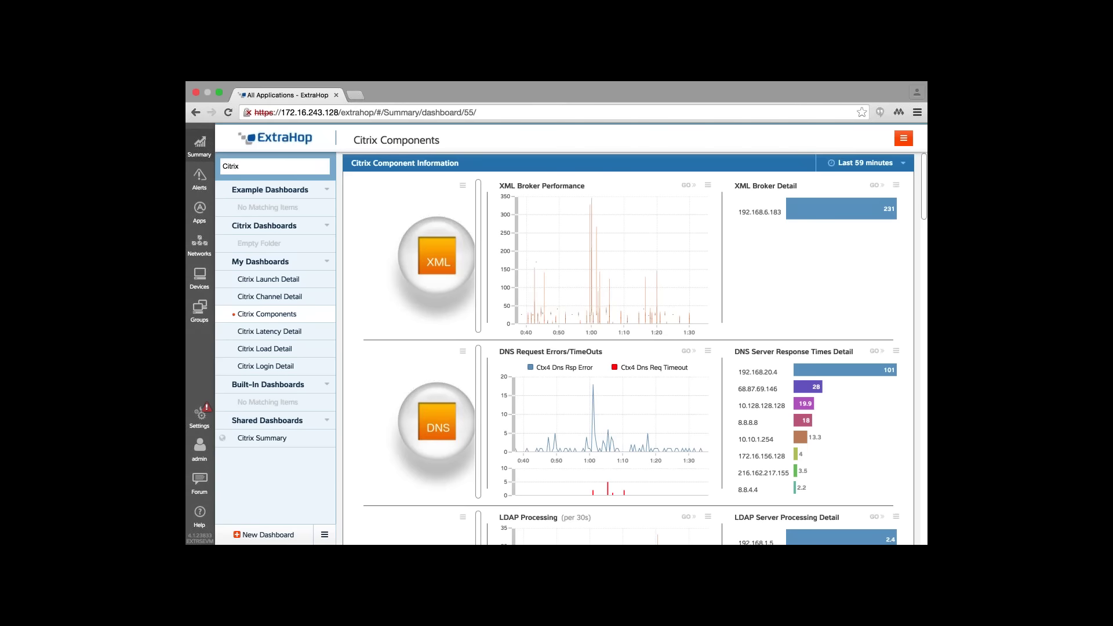
# Scroll down the Citrix Components widgets to the LDAP server processing times (2.4 to 0.79)
pyautogui.scroll(-1, 628, 347)
pyautogui.scroll(-2, 635, 347)
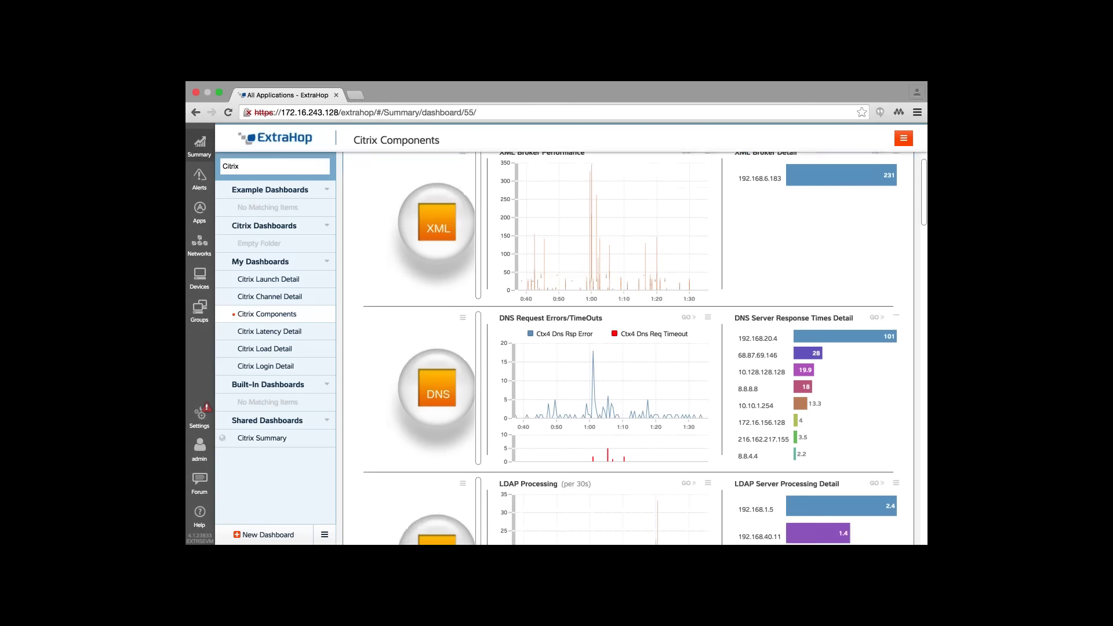
pyautogui.scroll(-1, 635, 348)
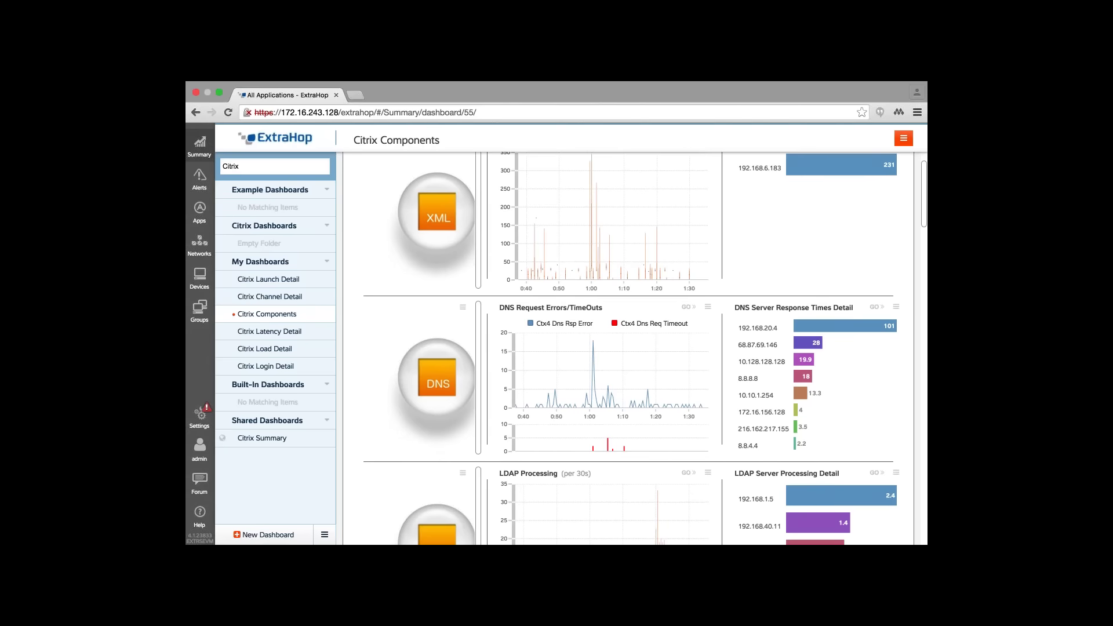
pyautogui.scroll(3, 634, 348)
pyautogui.scroll(-3, 635, 347)
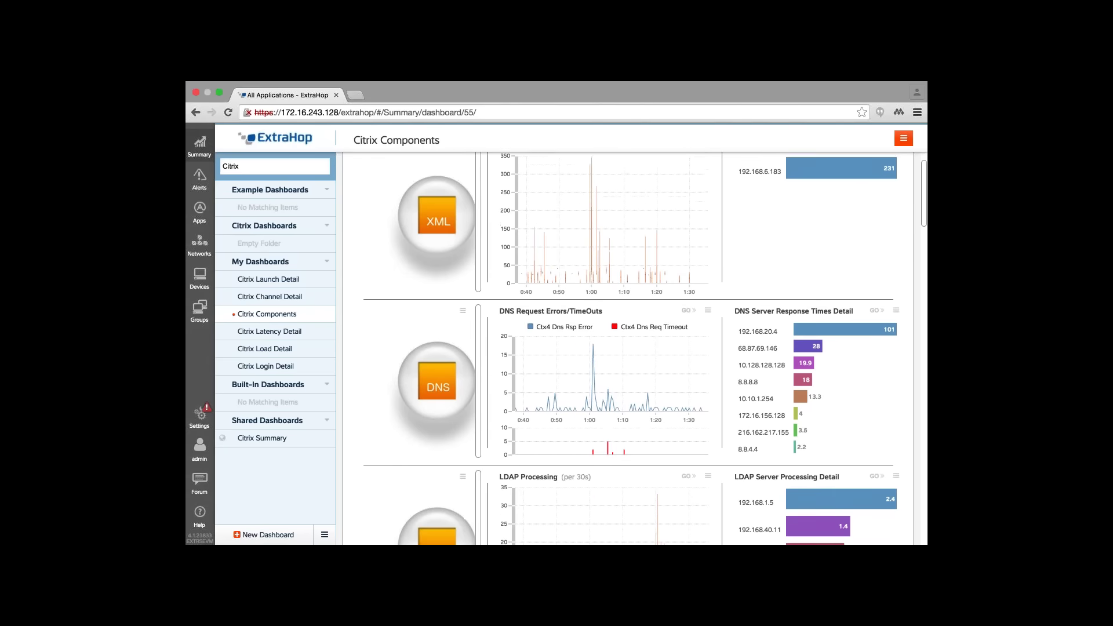
pyautogui.scroll(-3, 635, 348)
pyautogui.scroll(-1, 631, 347)
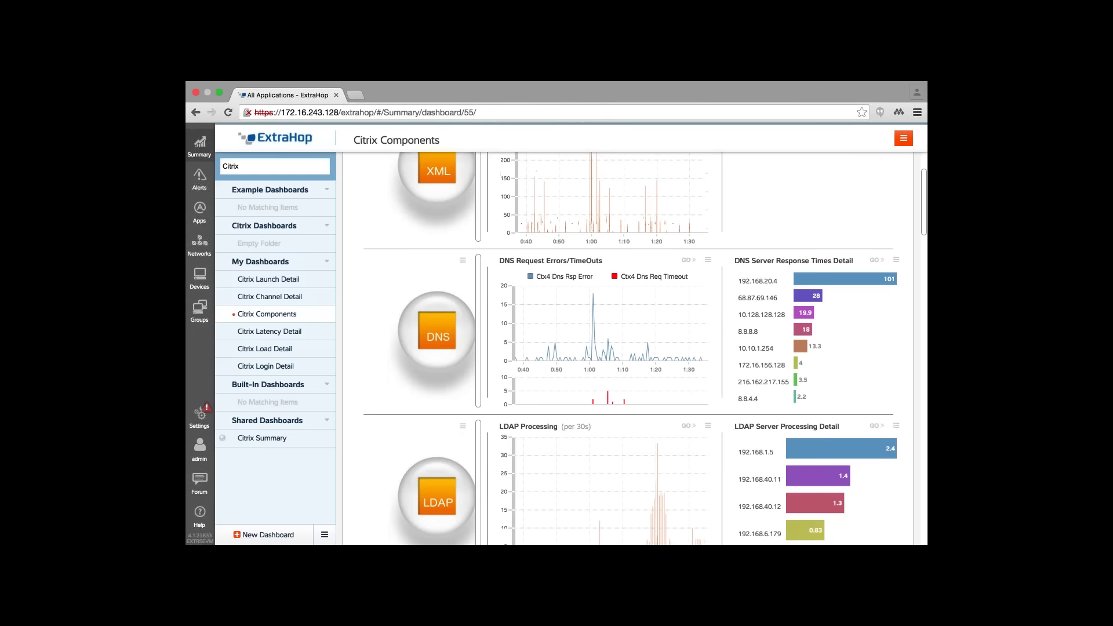
pyautogui.scroll(-1, 631, 348)
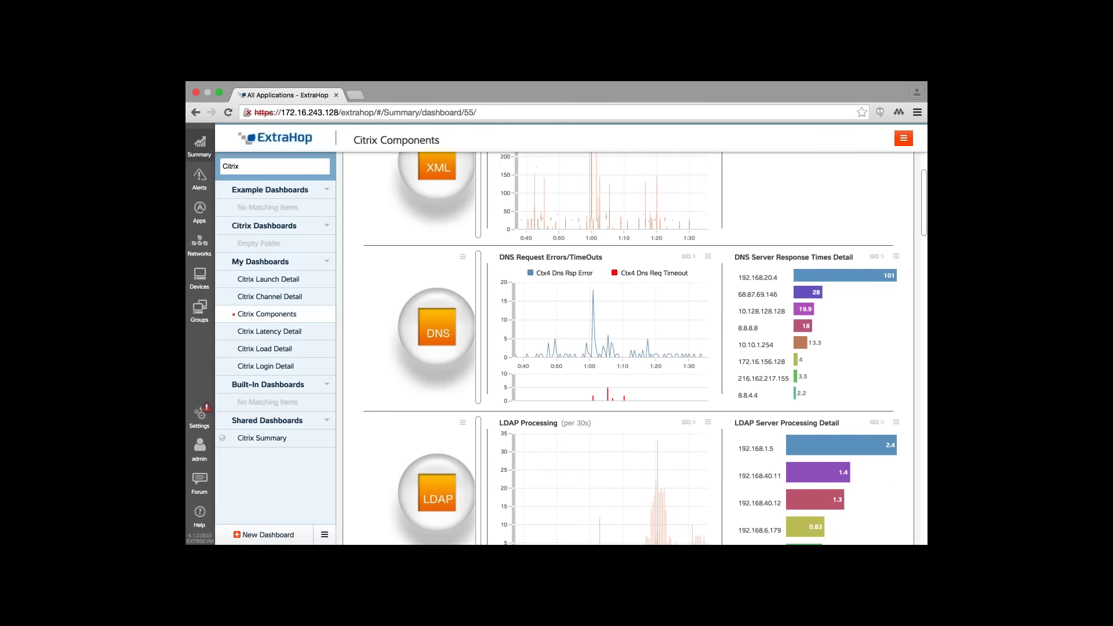
pyautogui.scroll(-1, 631, 348)
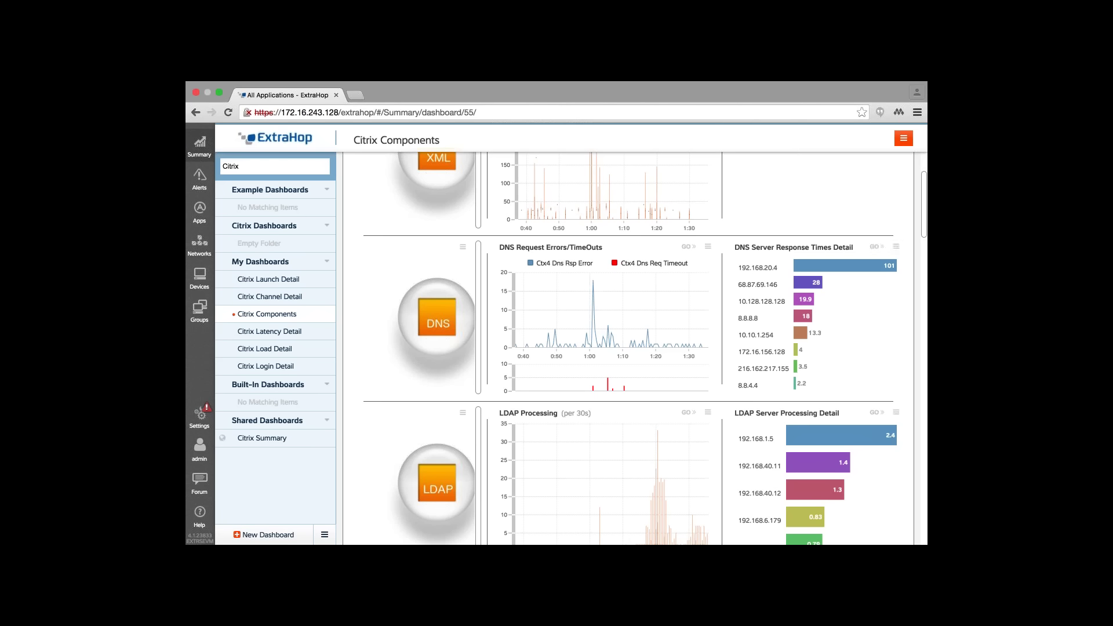
pyautogui.scroll(-1, 631, 348)
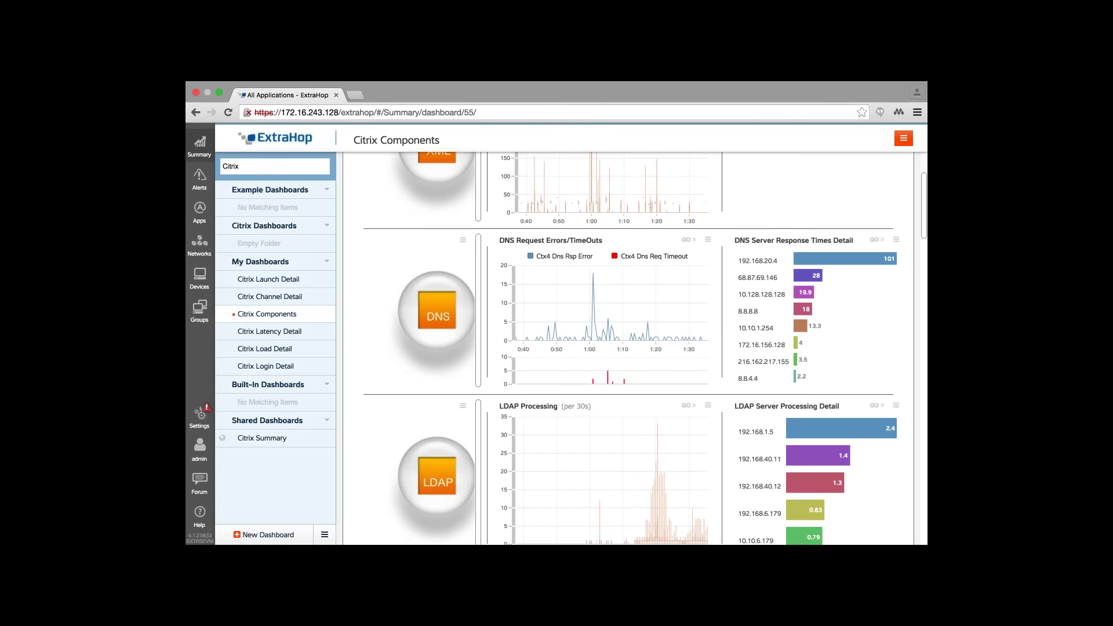
pyautogui.scroll(-3, 645, 348)
pyautogui.scroll(-1, 644, 377)
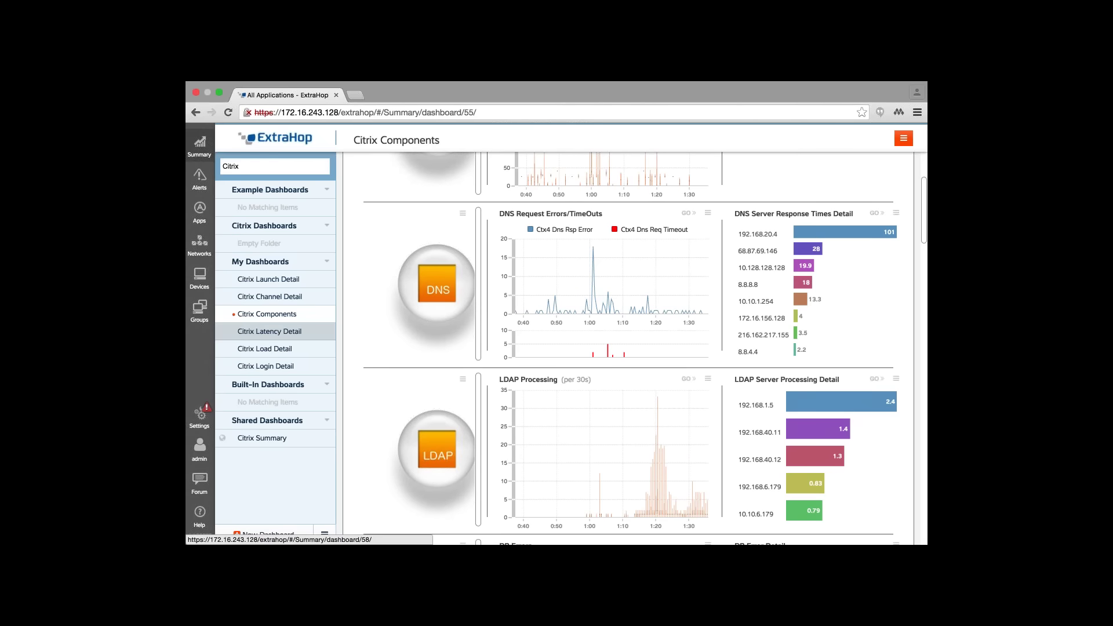
pyautogui.click(269, 331)
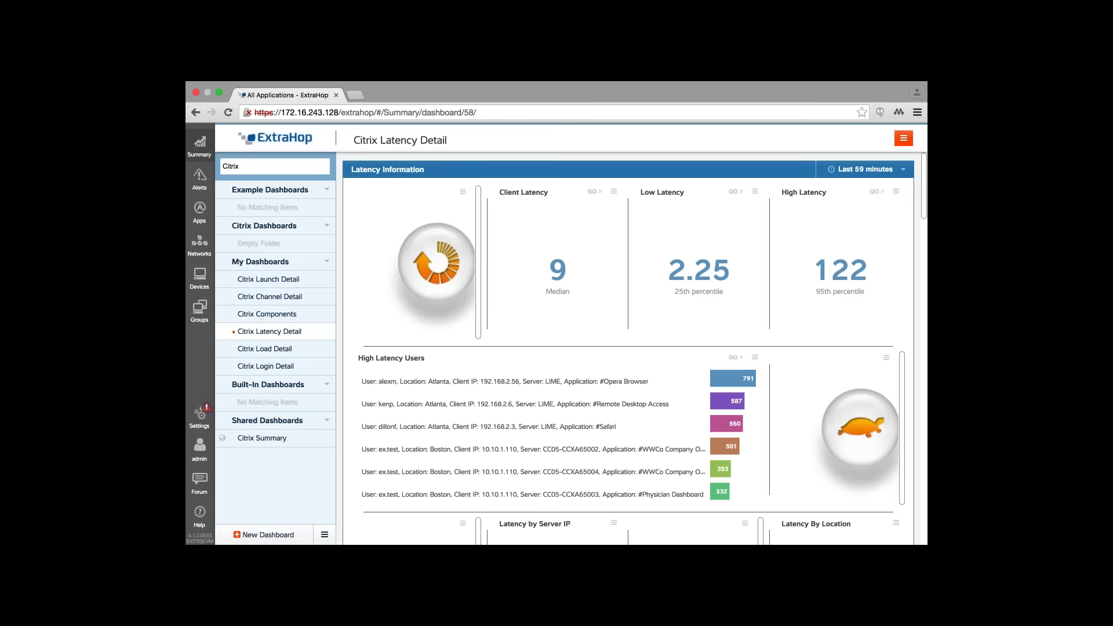
pyautogui.scroll(-1, 627, 348)
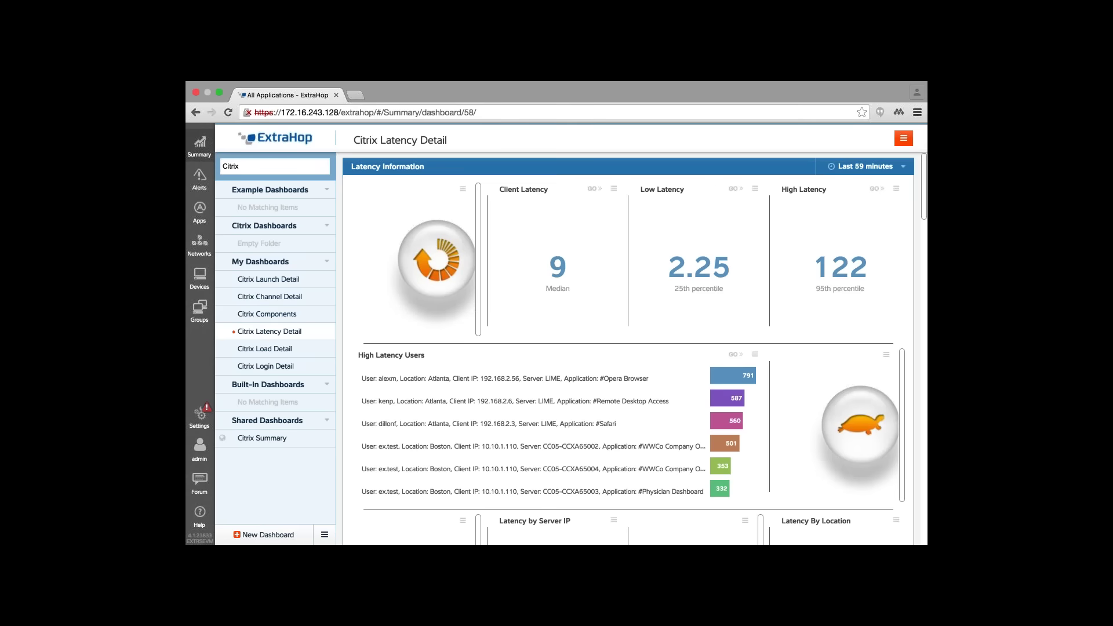
pyautogui.scroll(-2, 634, 348)
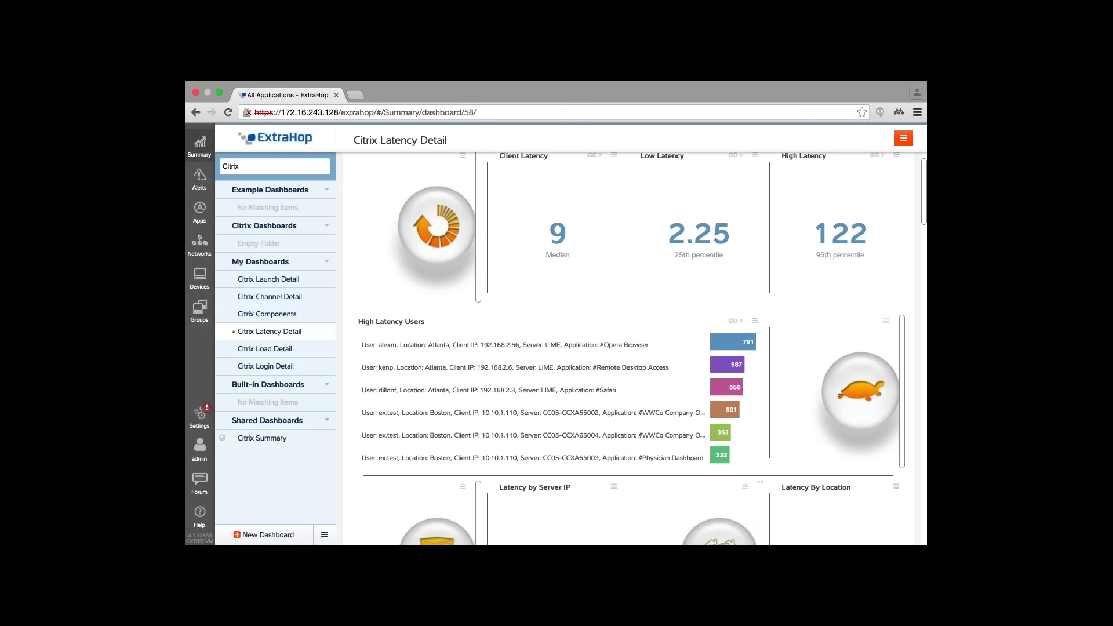
pyautogui.scroll(-5, 632, 348)
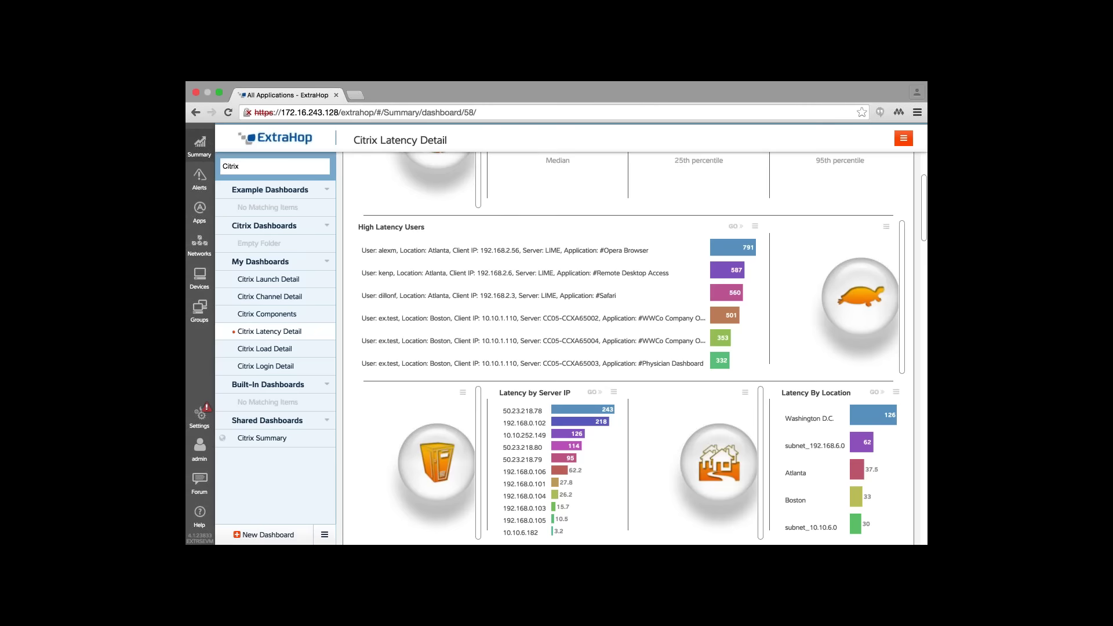
pyautogui.scroll(-1, 629, 348)
pyautogui.scroll(-1, 629, 347)
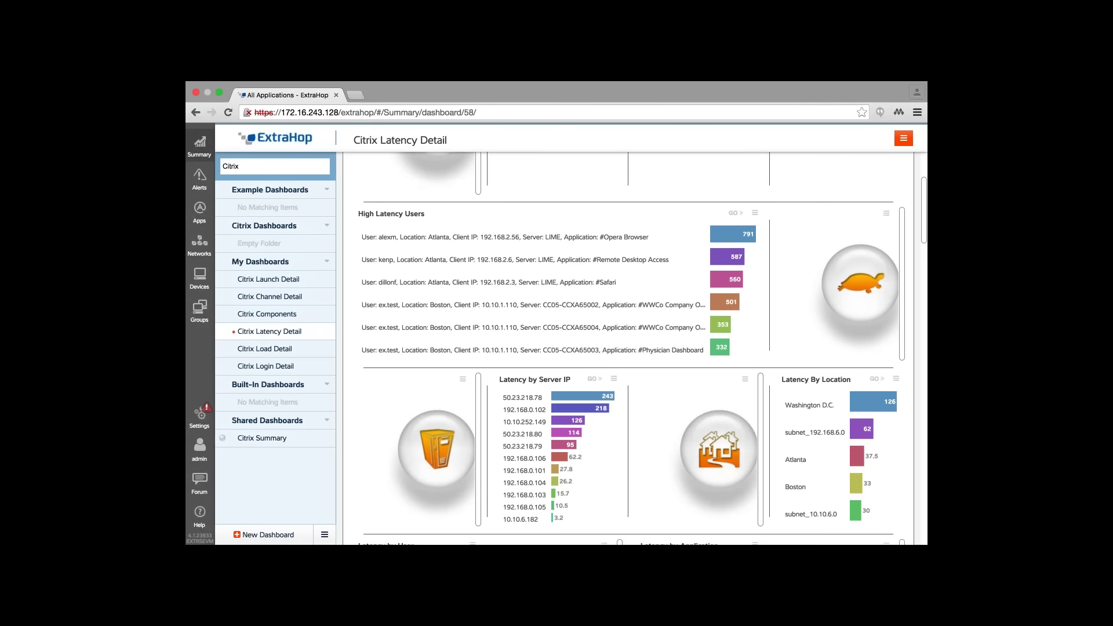
pyautogui.scroll(-2, 629, 348)
pyautogui.scroll(-1, 629, 348)
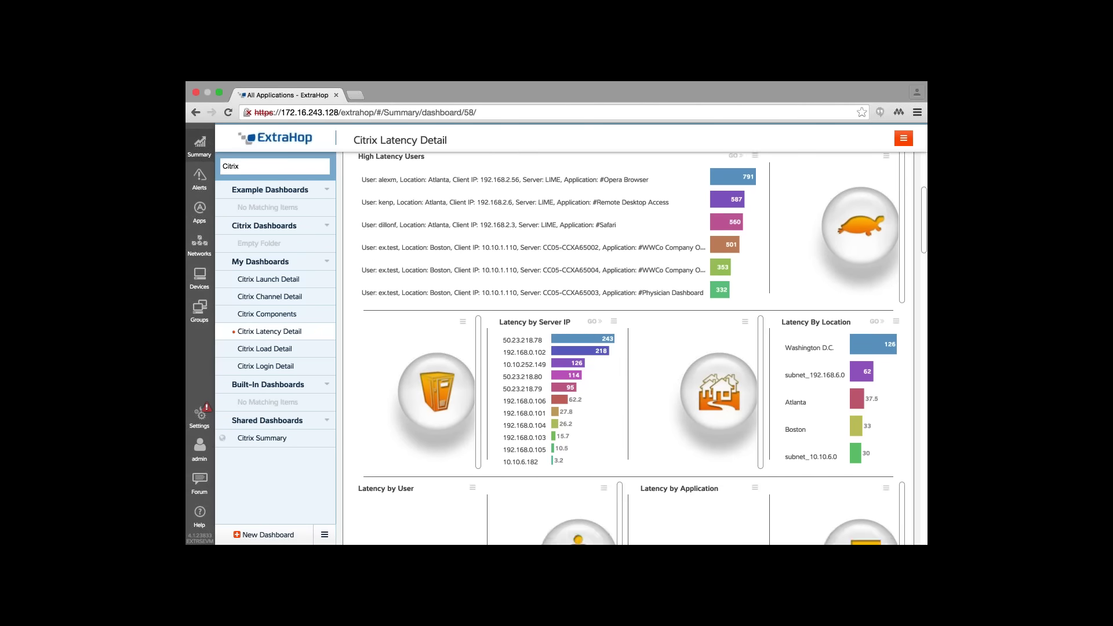
pyautogui.scroll(-2, 629, 347)
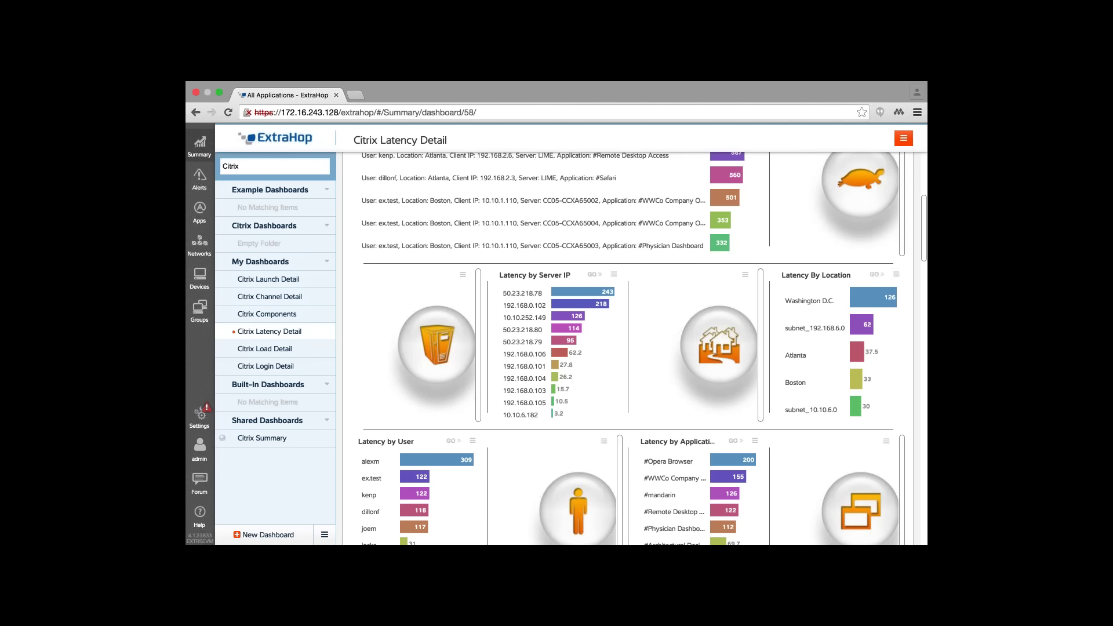
# Review the rest of Citrix Latency Detail, then switch to the Citrix Load Detail dashboard
pyautogui.scroll(-1, 632, 348)
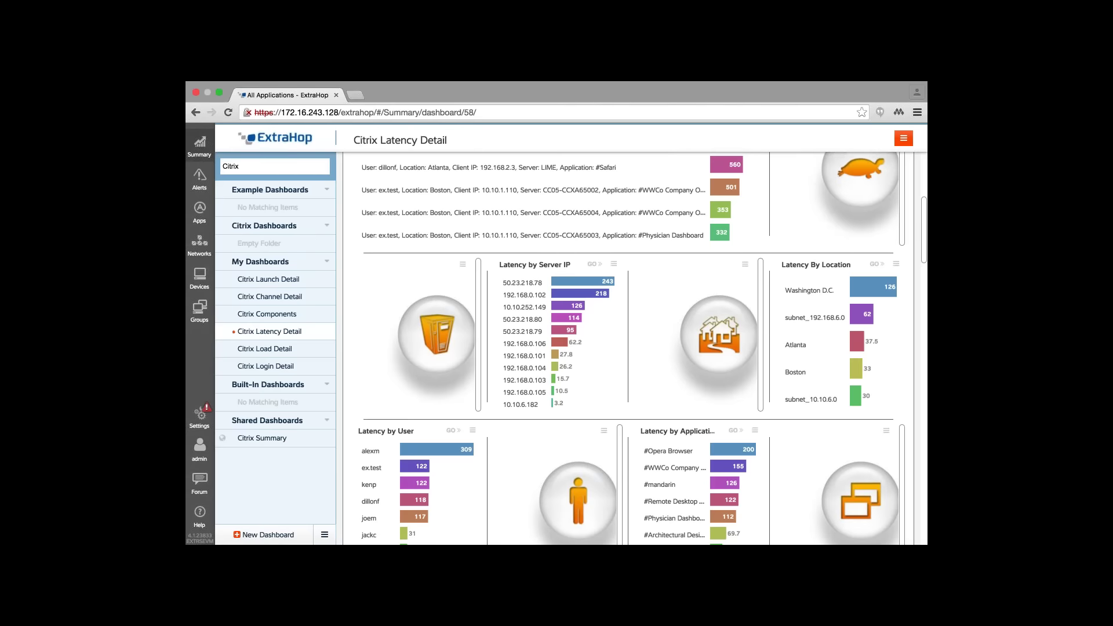
pyautogui.scroll(-3, 642, 347)
pyautogui.scroll(-3, 642, 348)
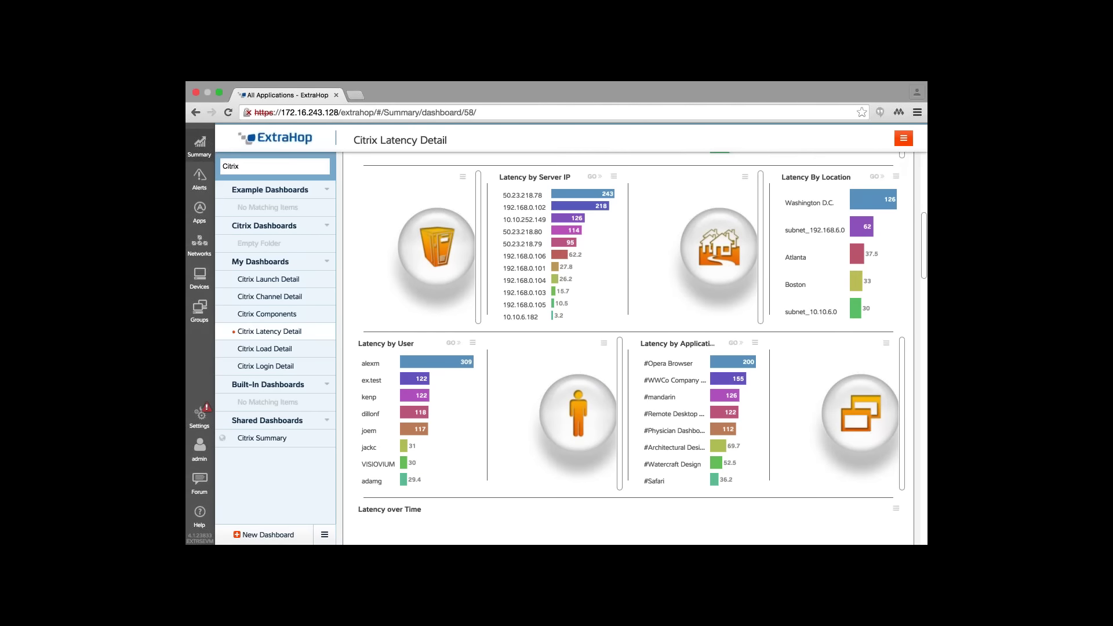
pyautogui.scroll(-4, 642, 347)
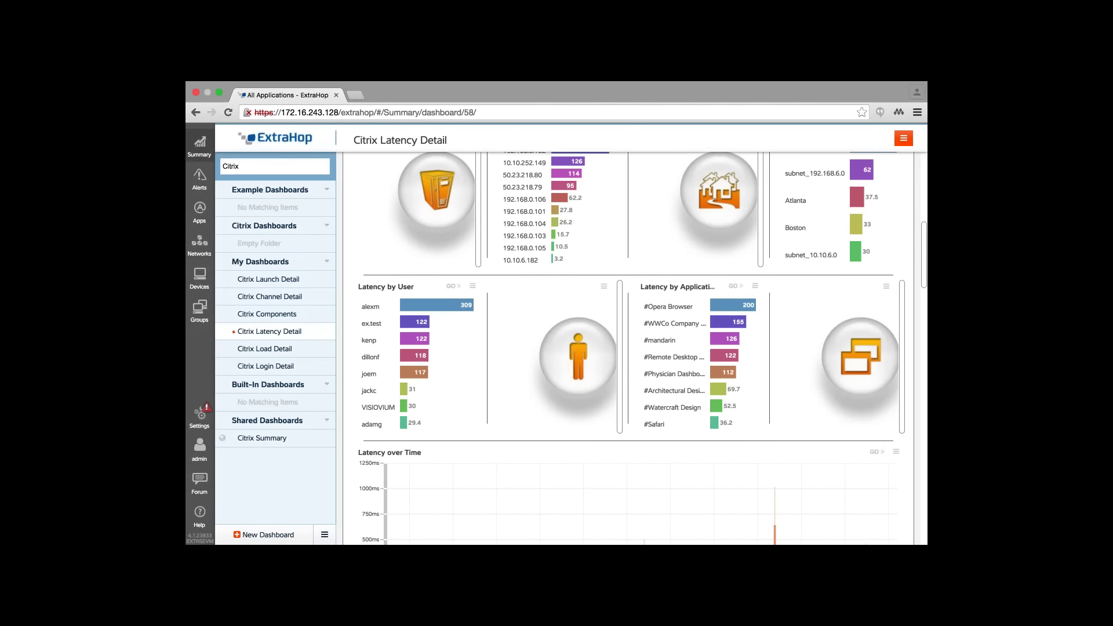
pyautogui.scroll(-8, 642, 348)
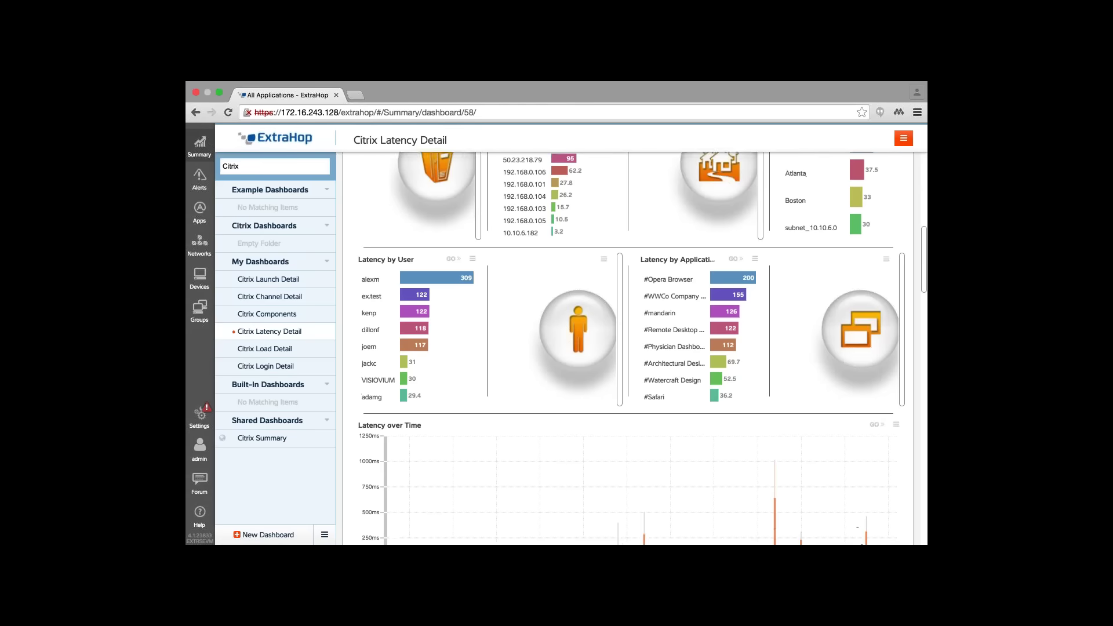
pyautogui.scroll(-9, 634, 348)
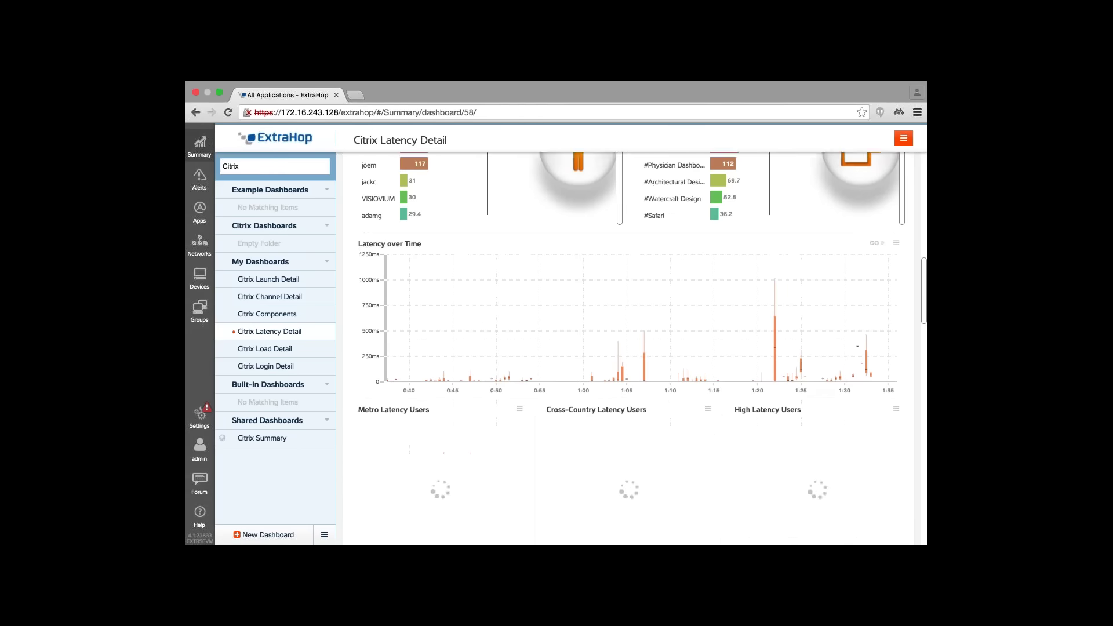
pyautogui.scroll(-3, 638, 348)
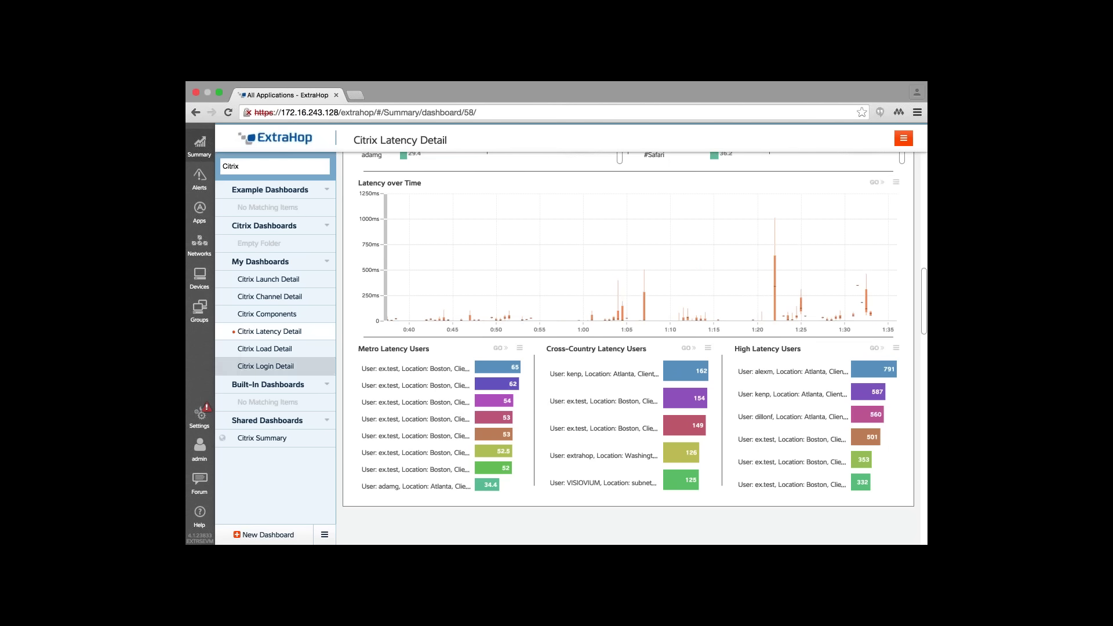
pyautogui.click(265, 348)
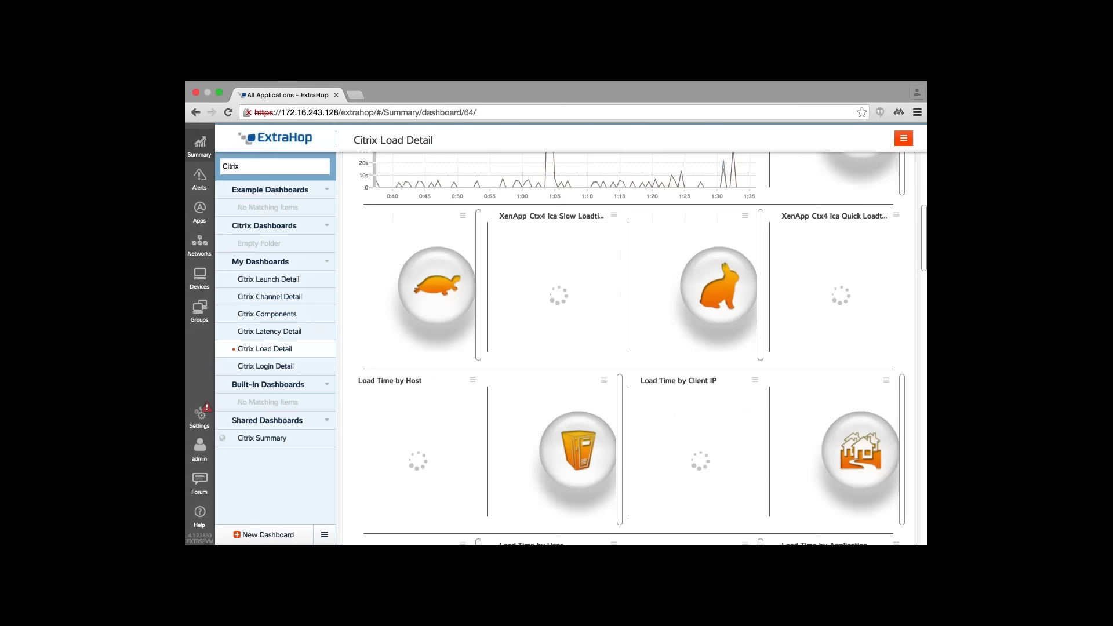
# Return to the top of Citrix Load Detail and clear the 'Citrix' sidebar filter
pyautogui.scroll(-1, 642, 347)
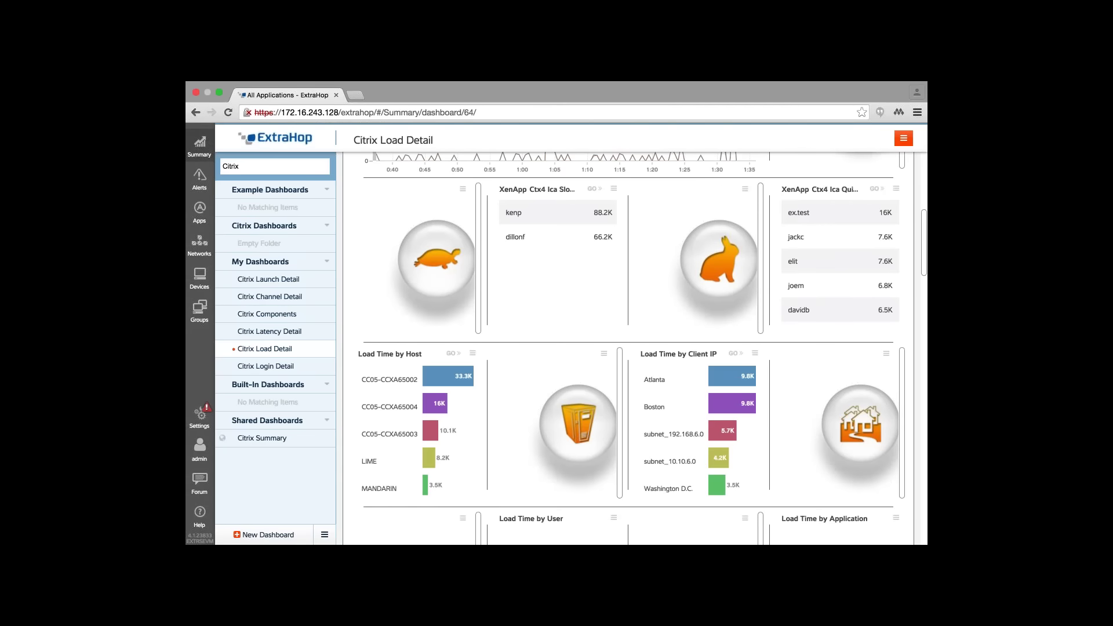
pyautogui.scroll(1, 632, 341)
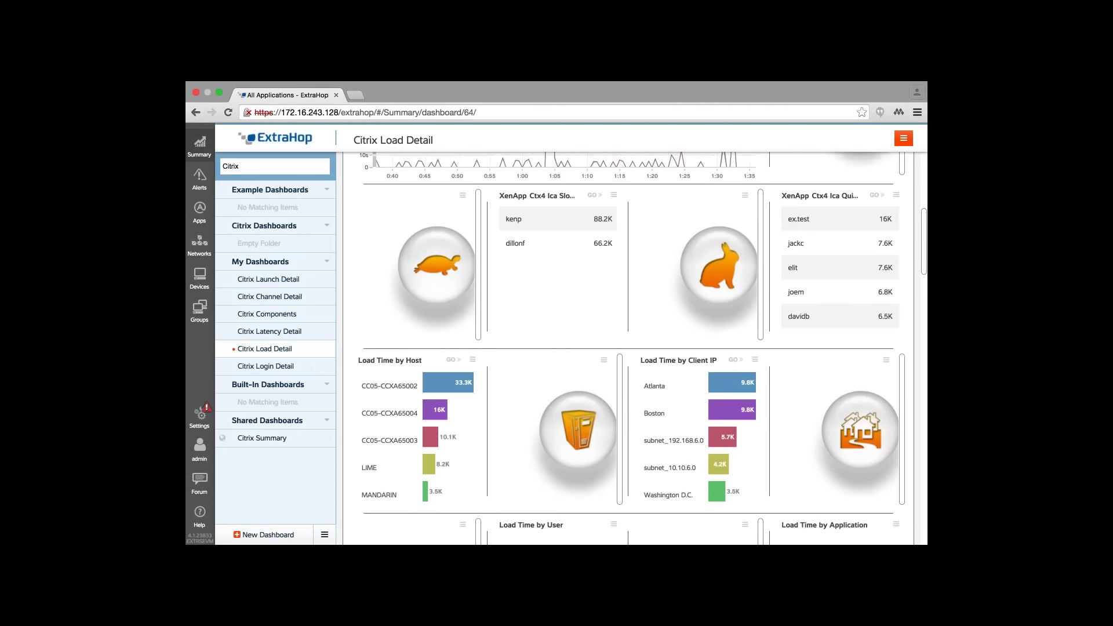
pyautogui.scroll(10, 629, 348)
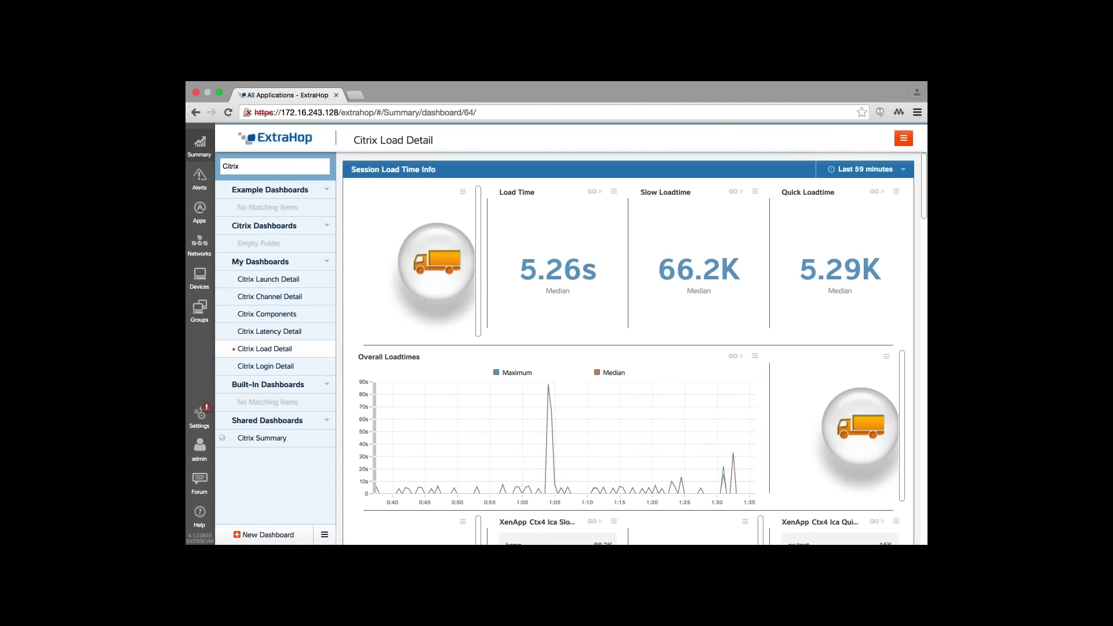
pyautogui.press('BackSpace')
pyautogui.press('BackSpace')
pyautogui.press('BackSpace')
pyautogui.press('BackSpace')
pyautogui.press('BackSpace')
pyautogui.press('BackSpace')
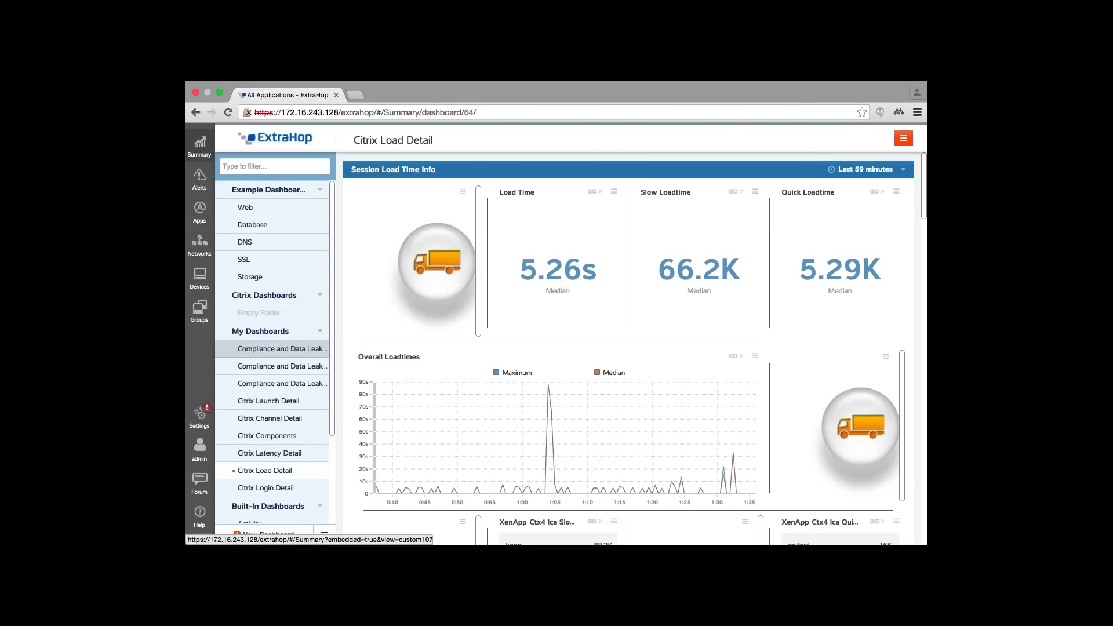
# Glance at Compliance, then open and cancel the High Latency widget editor on Citrix Latency Detail
pyautogui.click(282, 348)
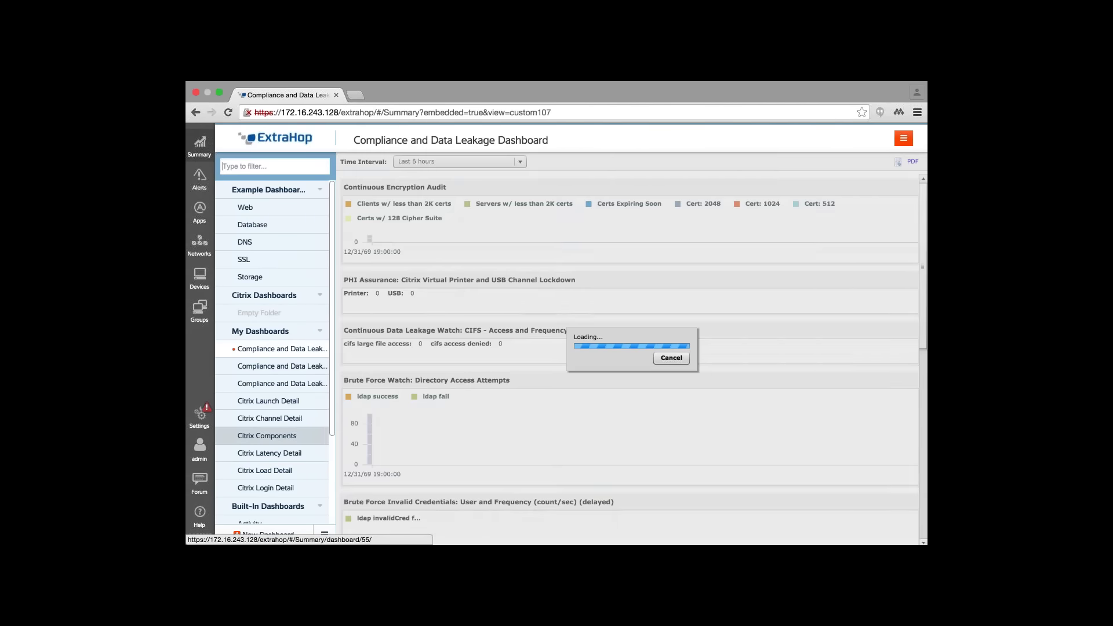
pyautogui.click(269, 452)
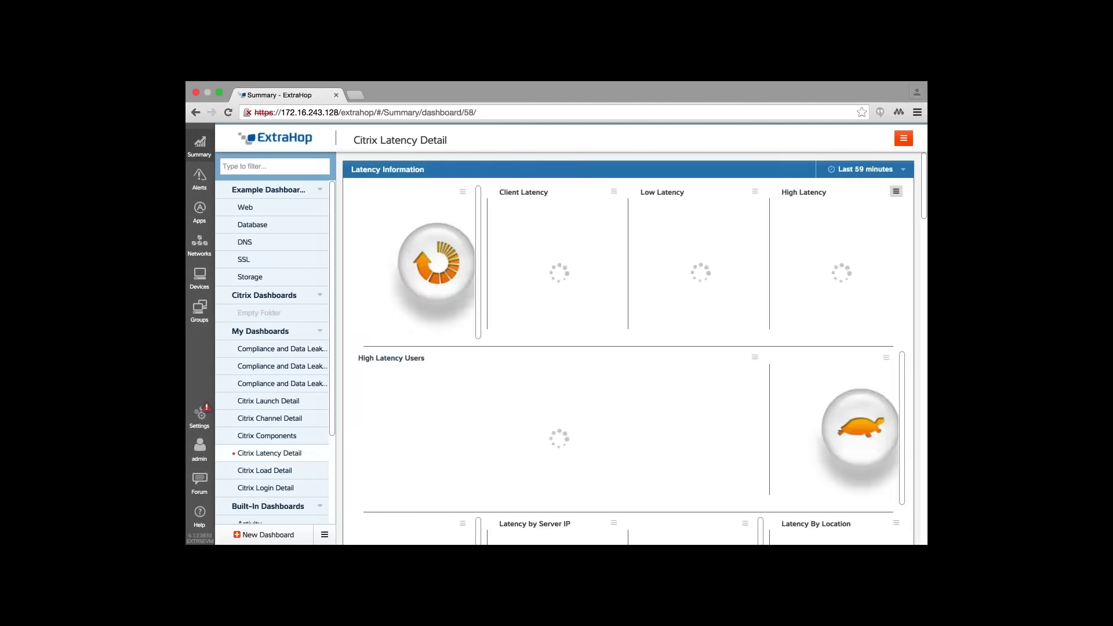
pyautogui.click(895, 192)
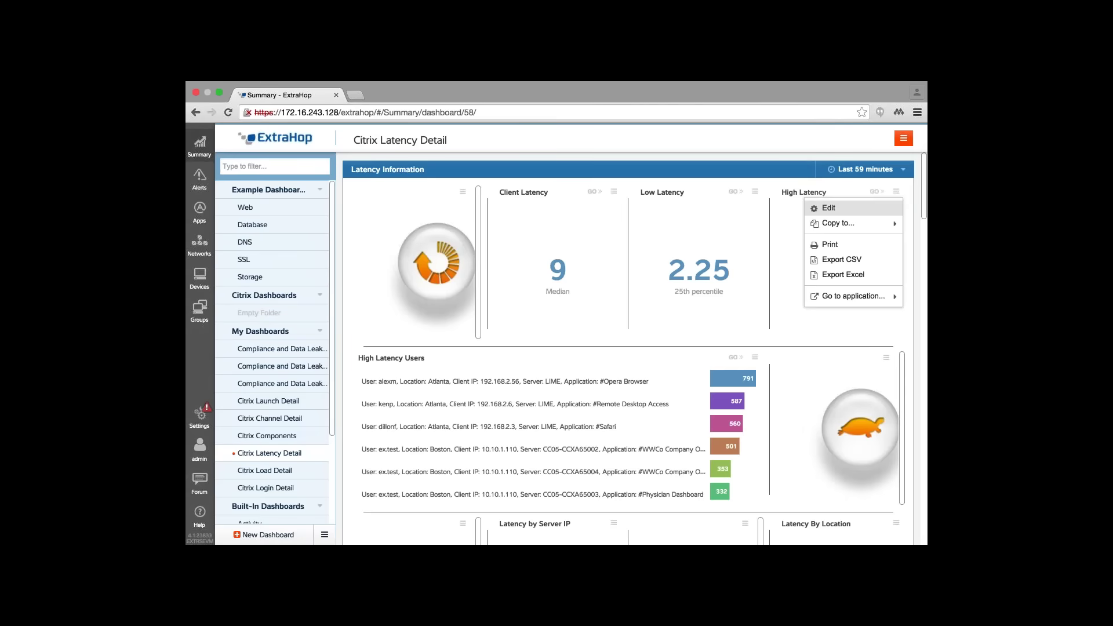
pyautogui.click(829, 208)
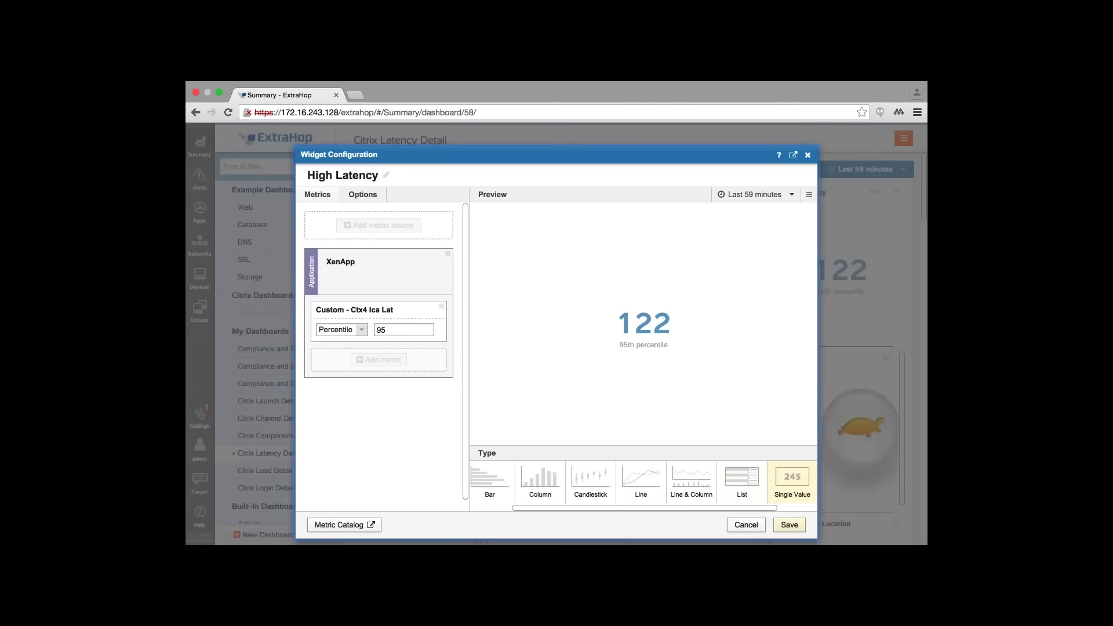
pyautogui.hscroll(-5, 643, 481)
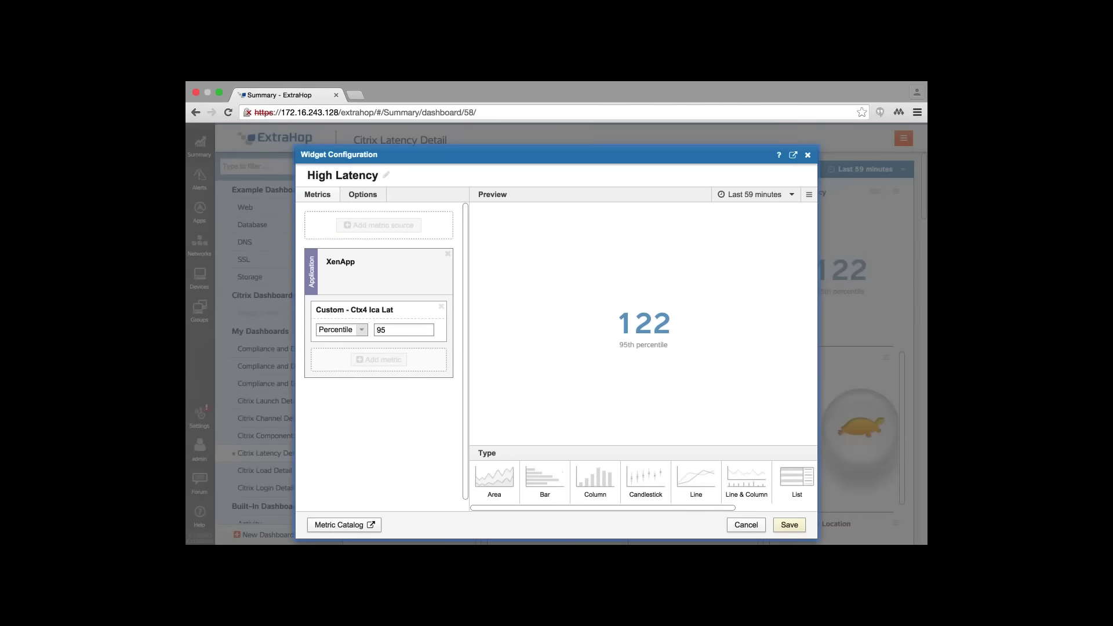
pyautogui.hscroll(5, 643, 481)
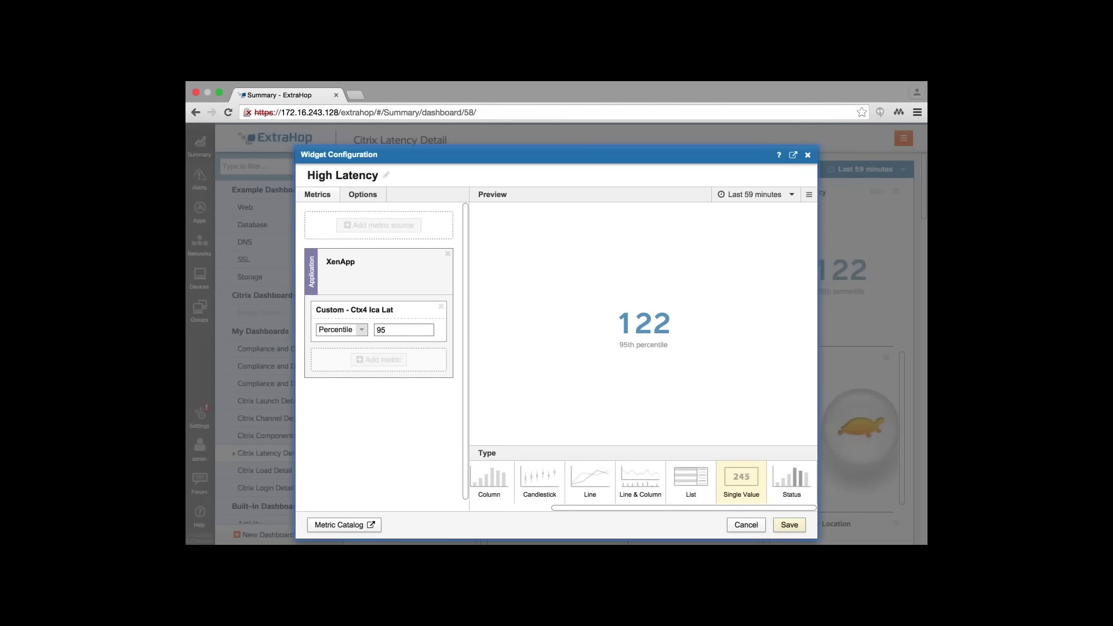
pyautogui.click(746, 525)
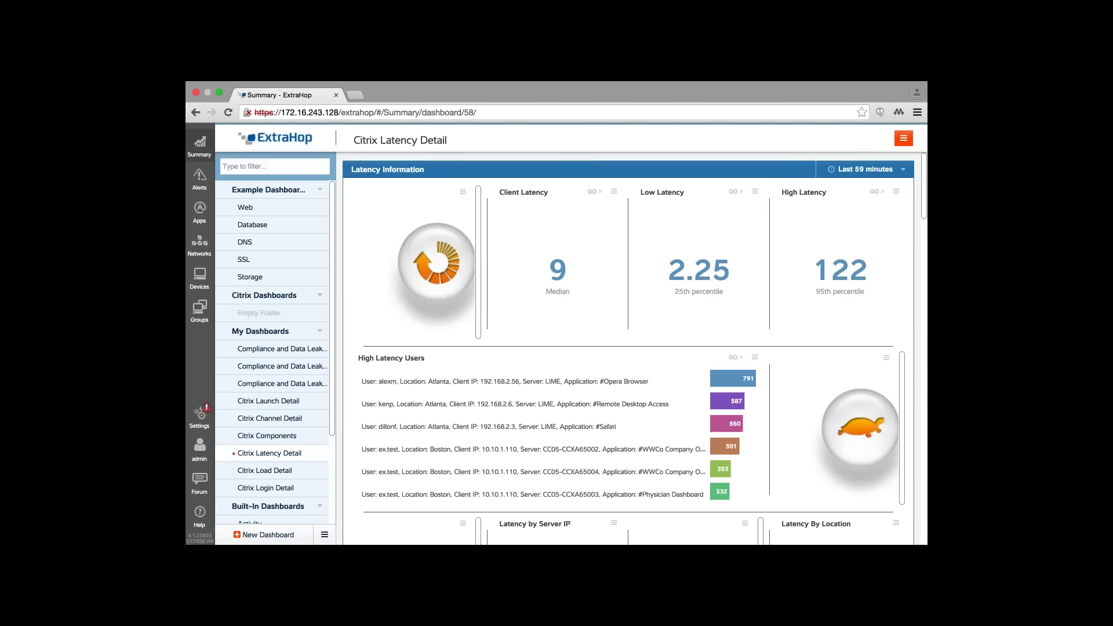
# Open the shared Citrix Summary dashboard under Shared Dashboards
pyautogui.scroll(-1, 635, 348)
pyautogui.scroll(-10, 635, 348)
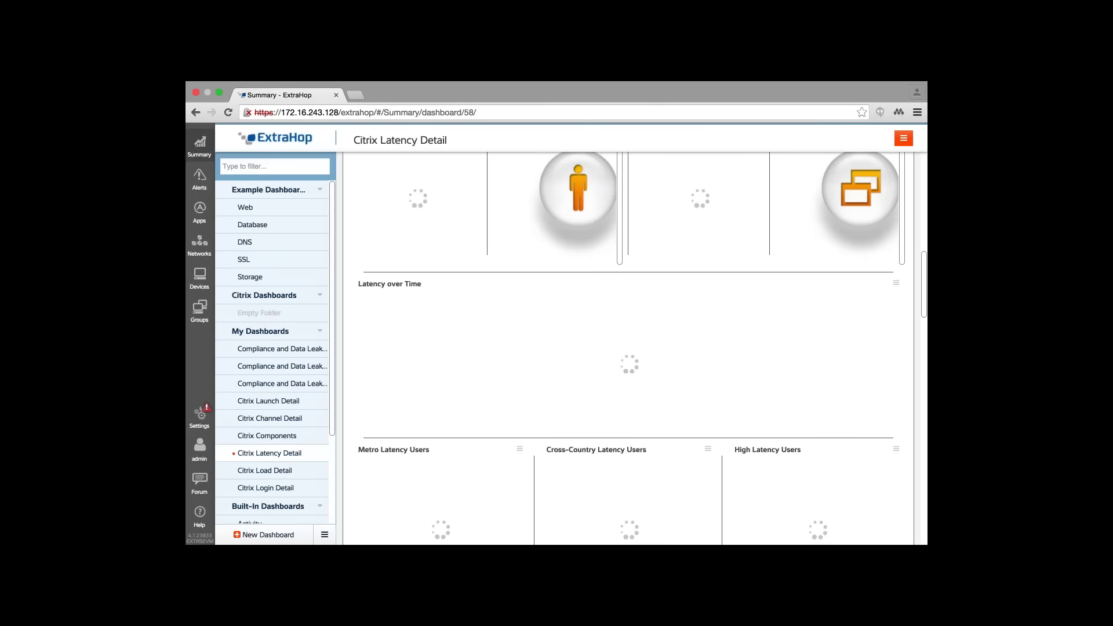
pyautogui.scroll(-4, 634, 347)
pyautogui.scroll(-1, 272, 440)
pyautogui.scroll(-2, 273, 405)
pyautogui.scroll(-1, 272, 406)
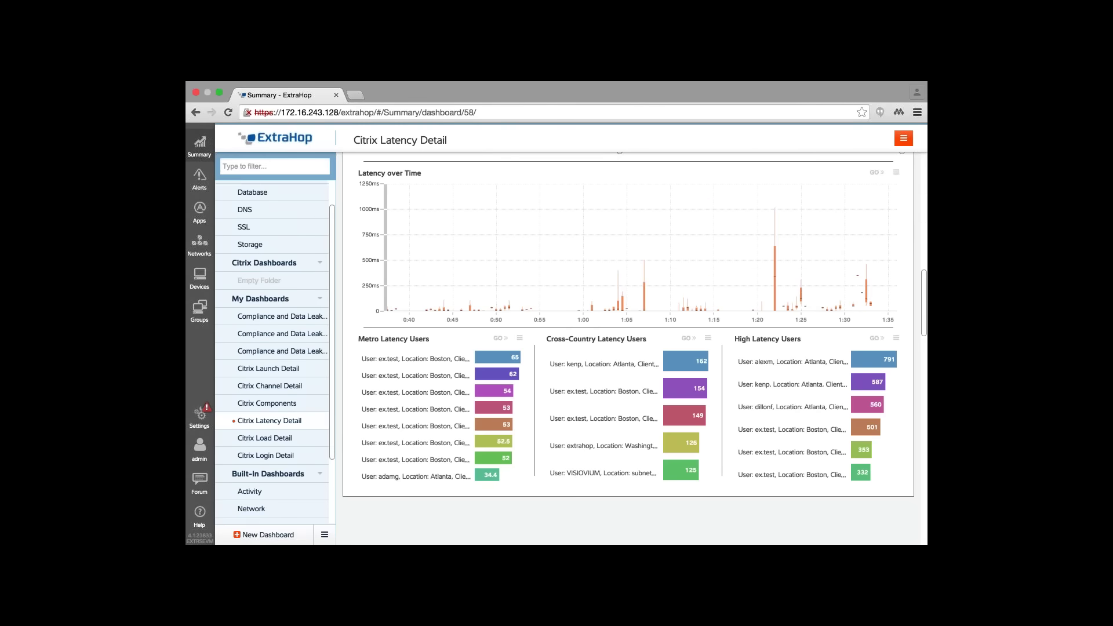
pyautogui.scroll(-8, 272, 406)
pyautogui.click(262, 495)
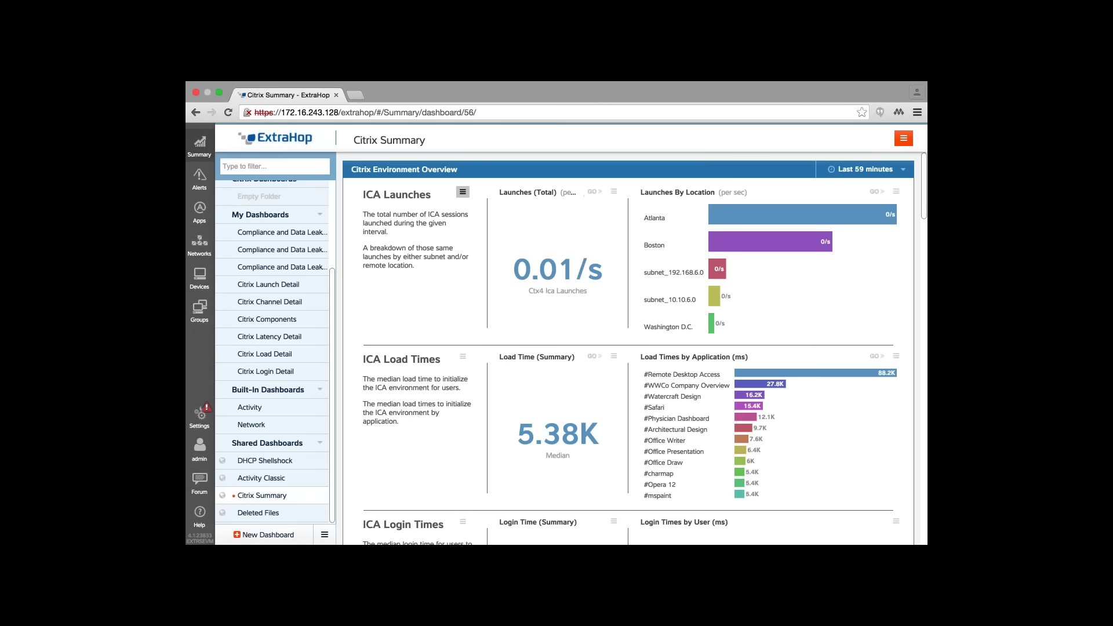
# Check the ICA Launches widget's Copy to options, then go back to the Citrix Load Detail dashboard
pyautogui.click(462, 192)
pyautogui.click(264, 353)
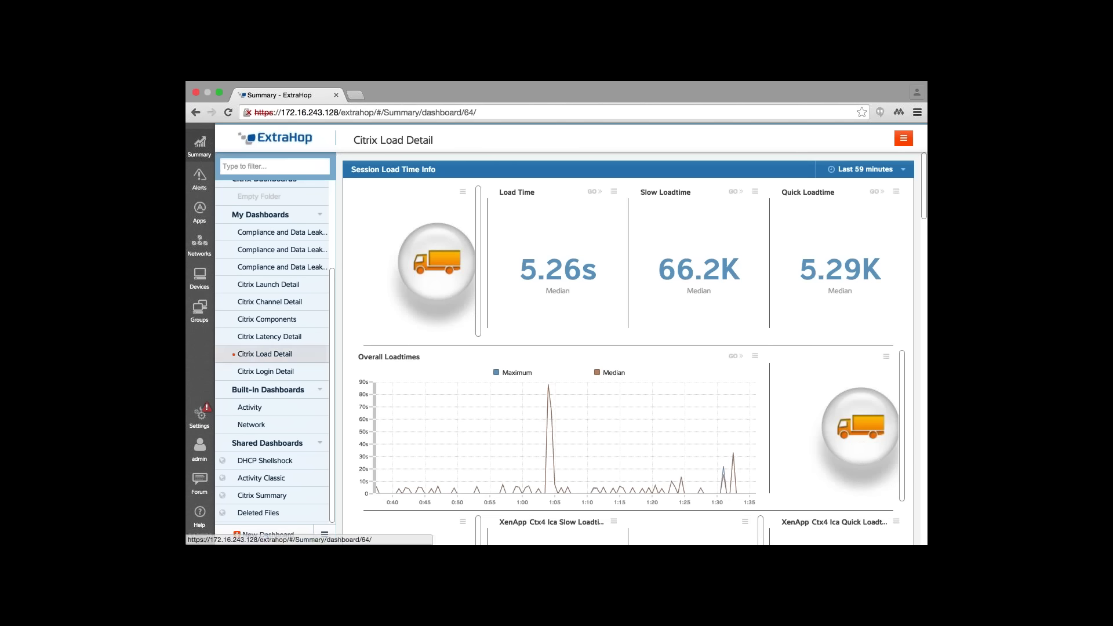
# Switch to Citrix Latency Detail and review its client latency figures (median 9, 95th percentile 122)
pyautogui.click(270, 336)
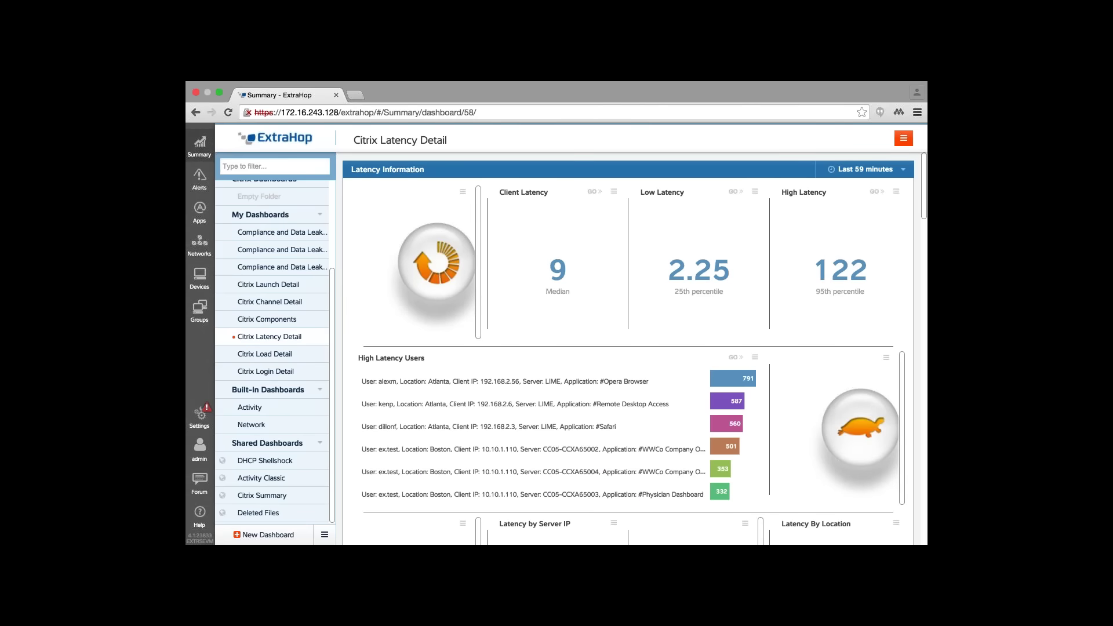
pyautogui.scroll(-2, 635, 347)
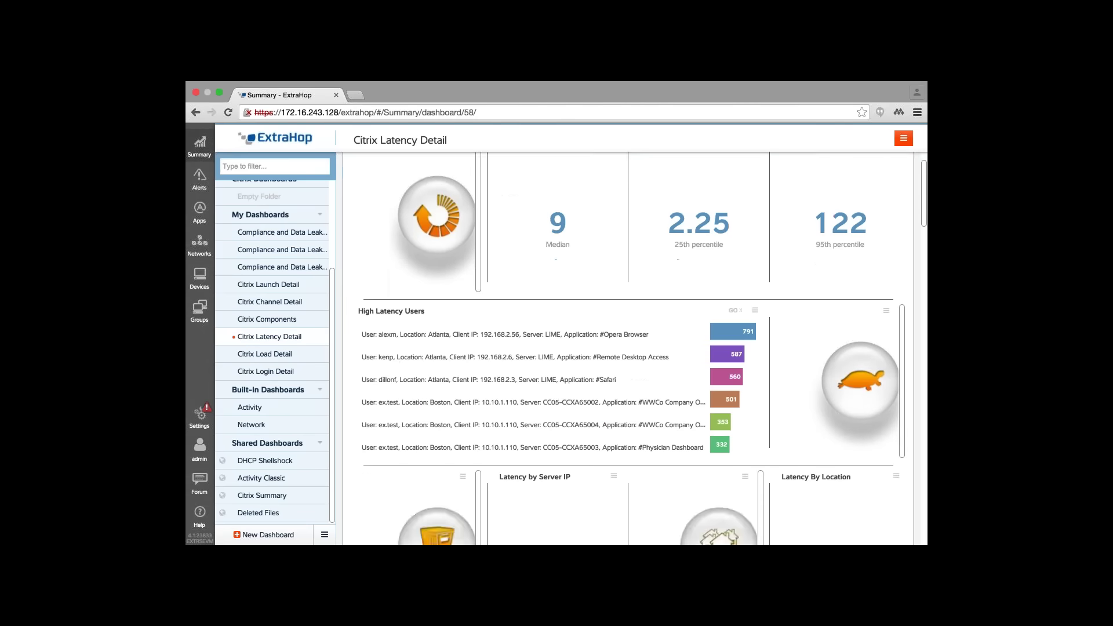
pyautogui.scroll(-4, 635, 348)
pyautogui.scroll(-9, 634, 348)
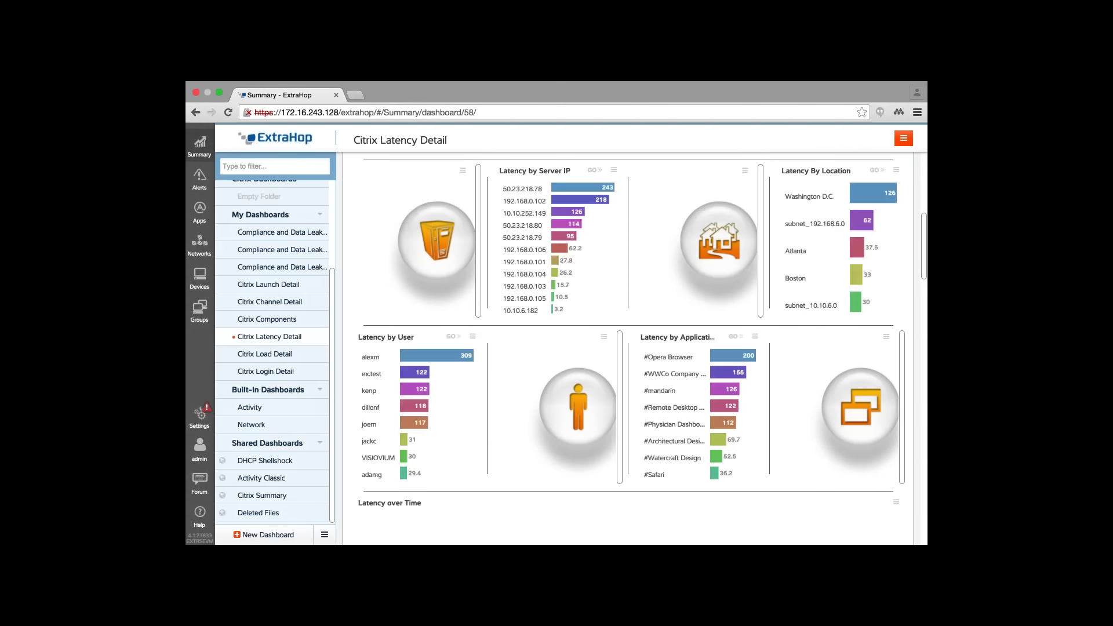
pyautogui.scroll(15, 634, 348)
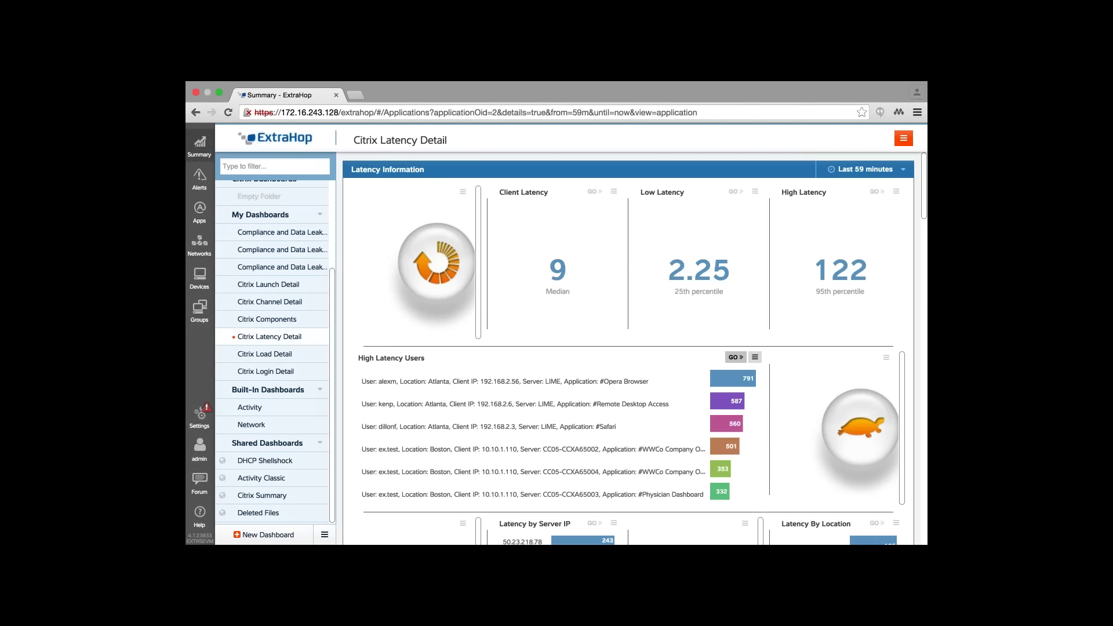
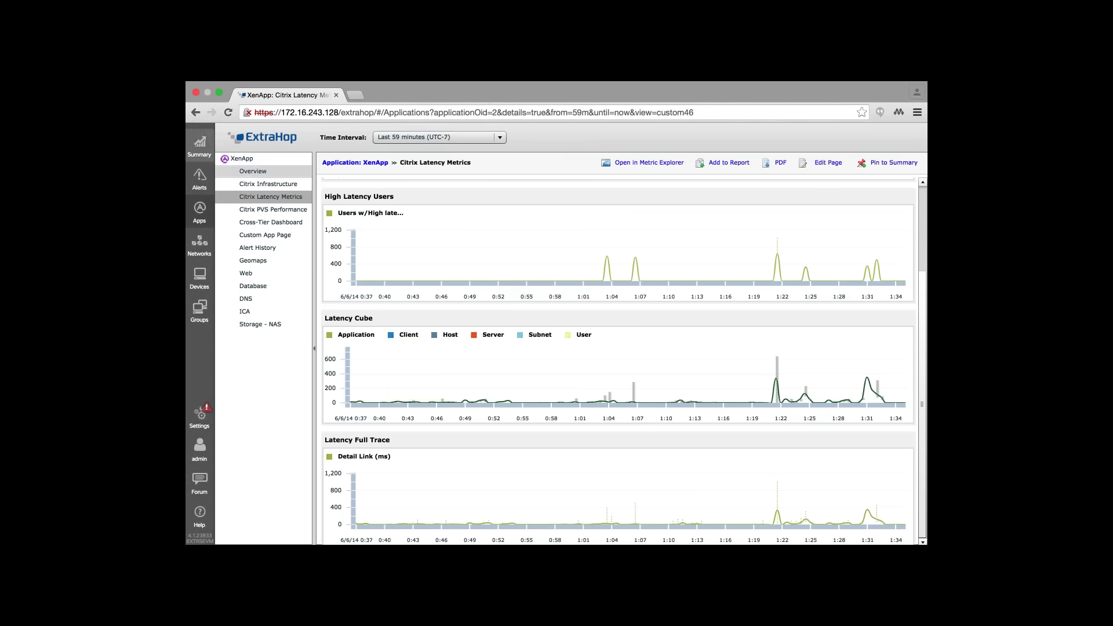
# Open the Citrix Latency Detail dashboard to view median client latency 9 and 95th percentile 122
pyautogui.click(198, 146)
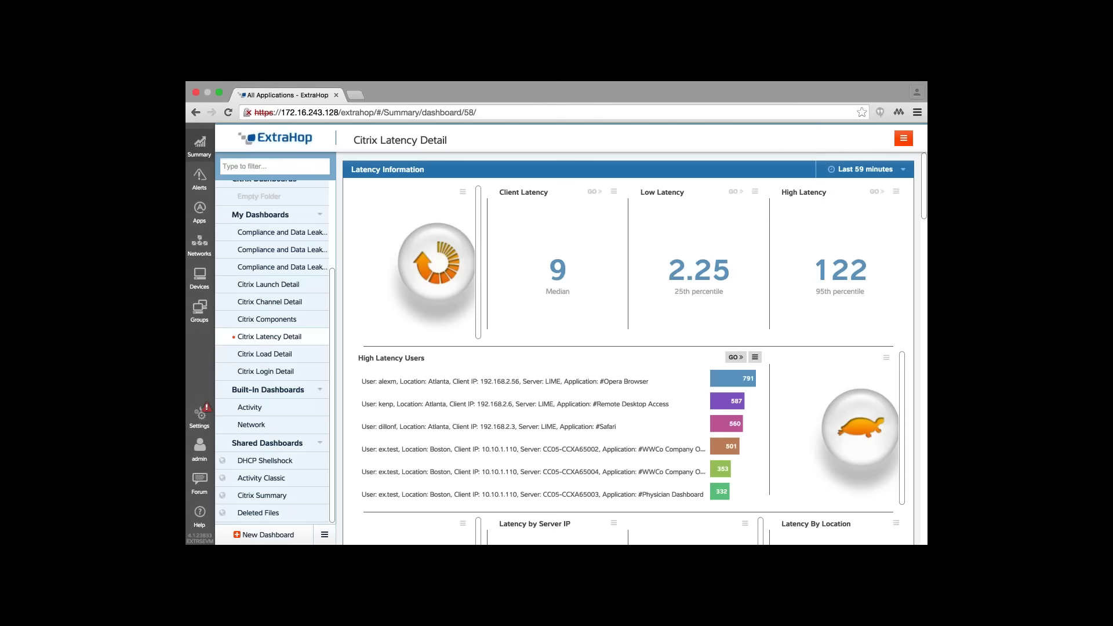
# Bring the Citrix Webinar deck forward on its Next Steps slide and show the slideshow start options
pyautogui.press('super+Tab')
pyautogui.press('super+Tab')
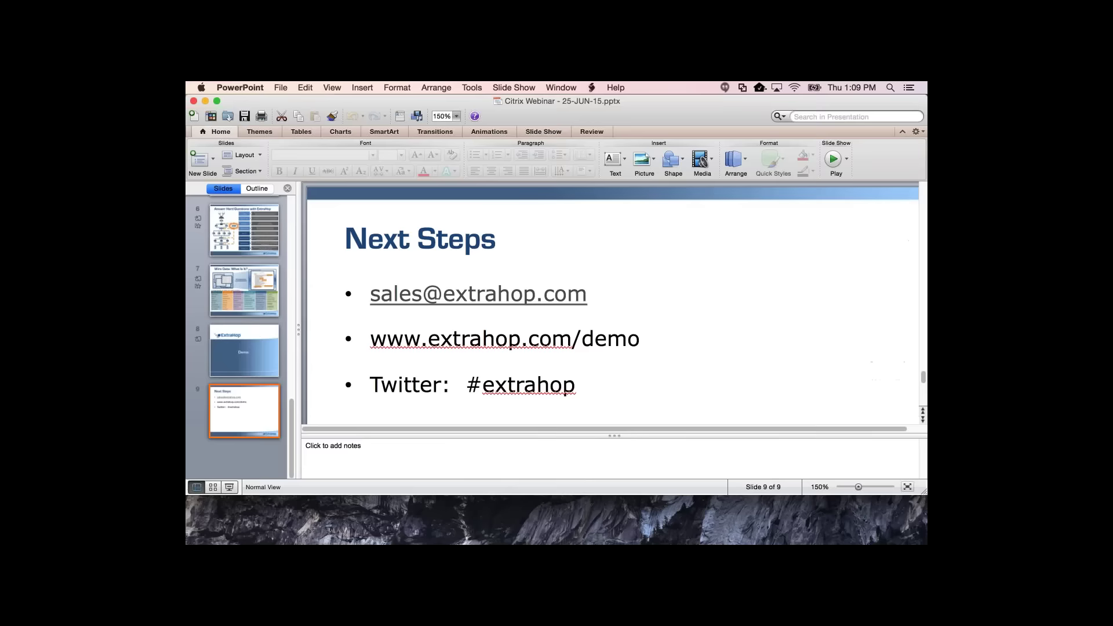
pyautogui.click(513, 88)
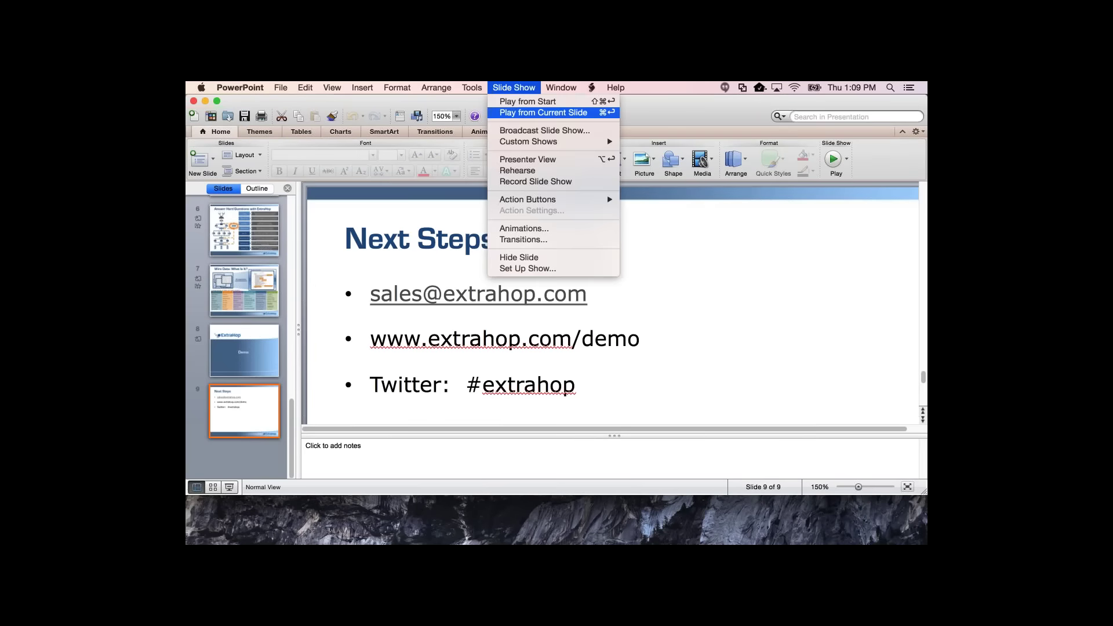